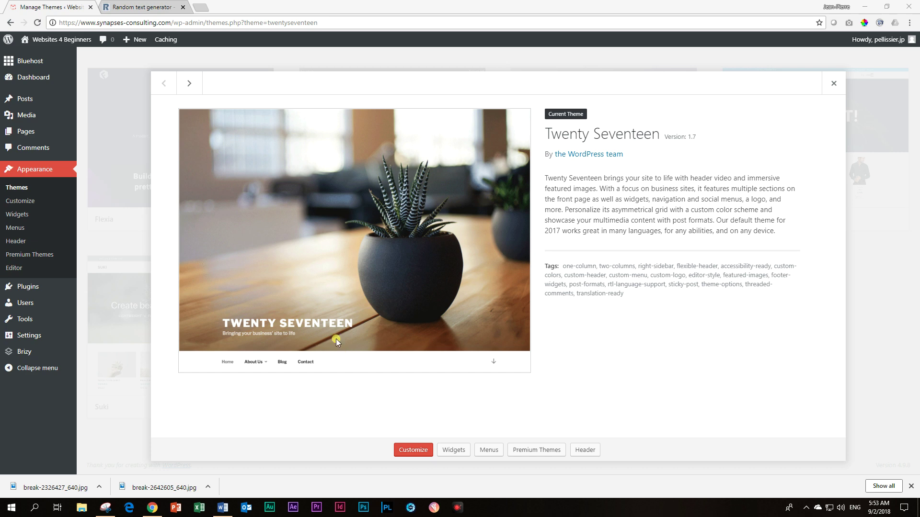
Start a new post titled 'Themes and The Post Wordpress Editor' whose body begins 'Smart Catchy Heading'.
{"action": "left_click", "coordinate": [834, 89]}
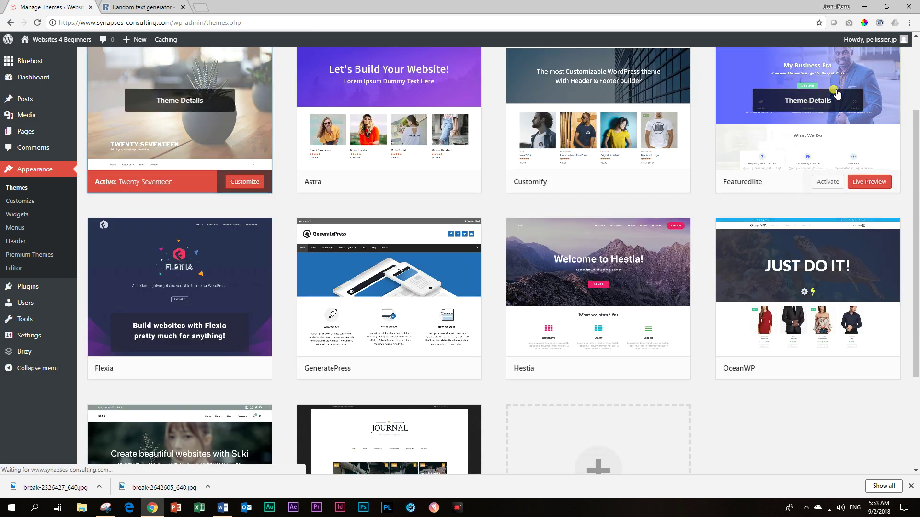
{"action": "mouse_move", "coordinate": [36, 101]}
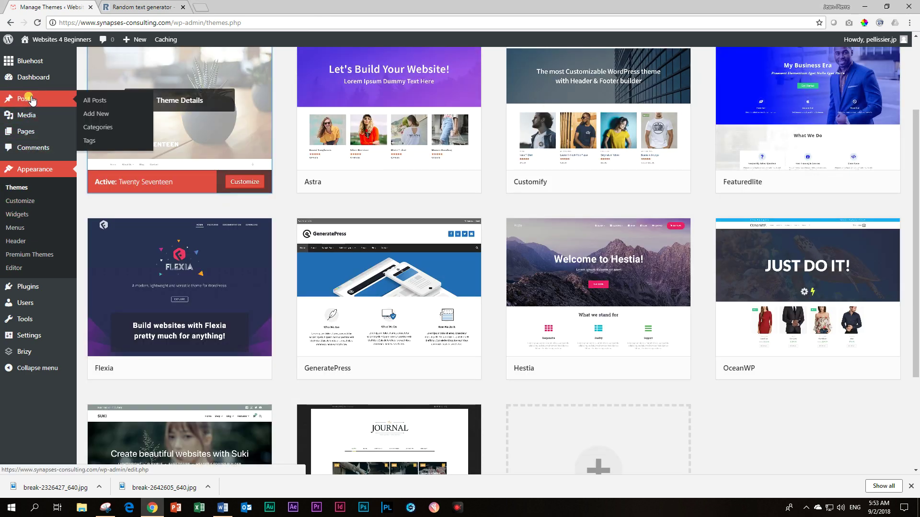
{"action": "left_click", "coordinate": [99, 116]}
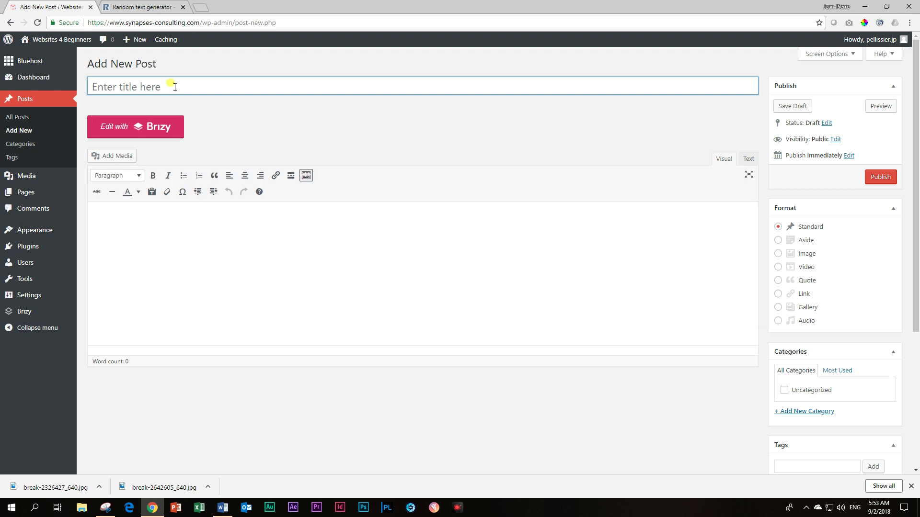
{"action": "type", "text": "Themes and The Po"}
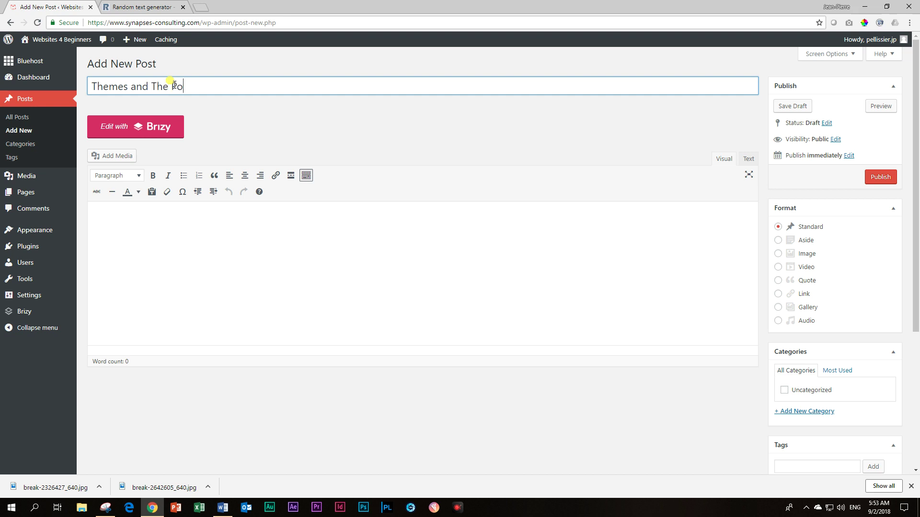
{"action": "type", "text": "st Wordpress Editor"}
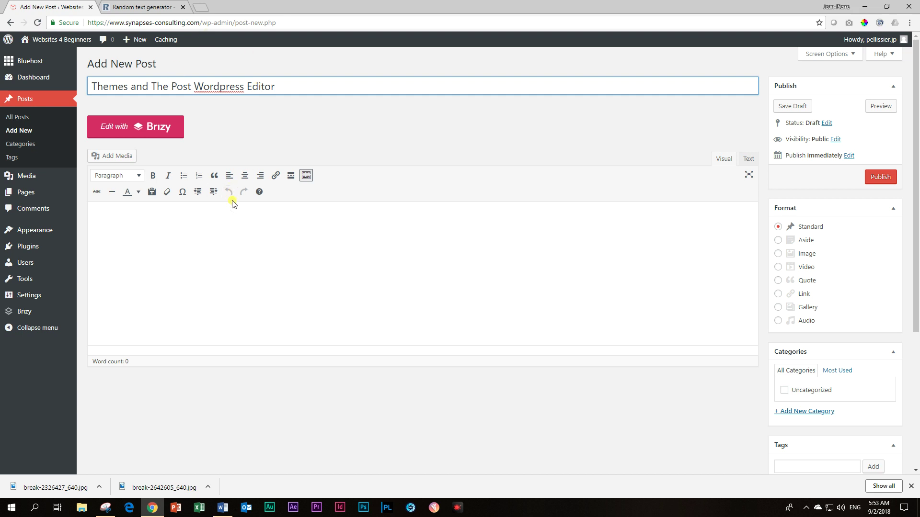
{"action": "left_click", "coordinate": [202, 225]}
{"action": "type", "text": "Smart Catchy Heading"}
Paste two paragraphs of filler text from randomtextgenerator.com below the first heading line.
{"action": "key", "text": "Return"}
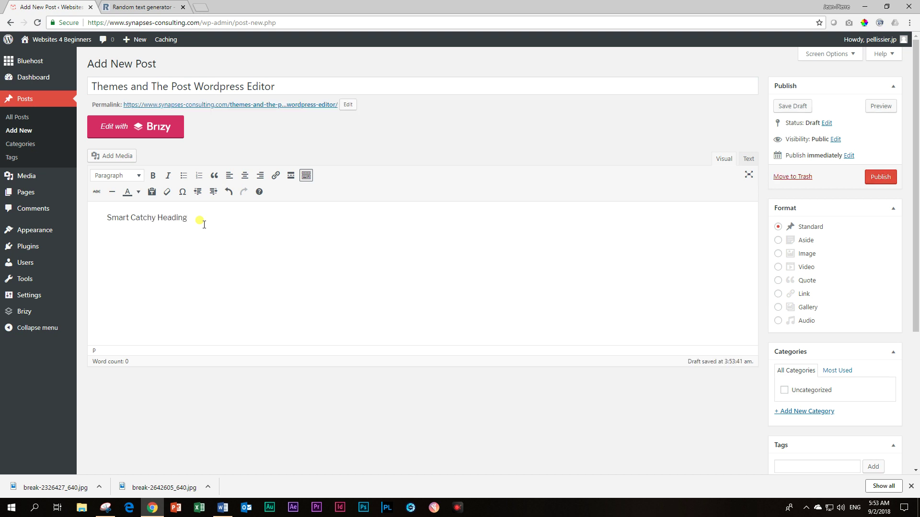
{"action": "left_click", "coordinate": [137, 6]}
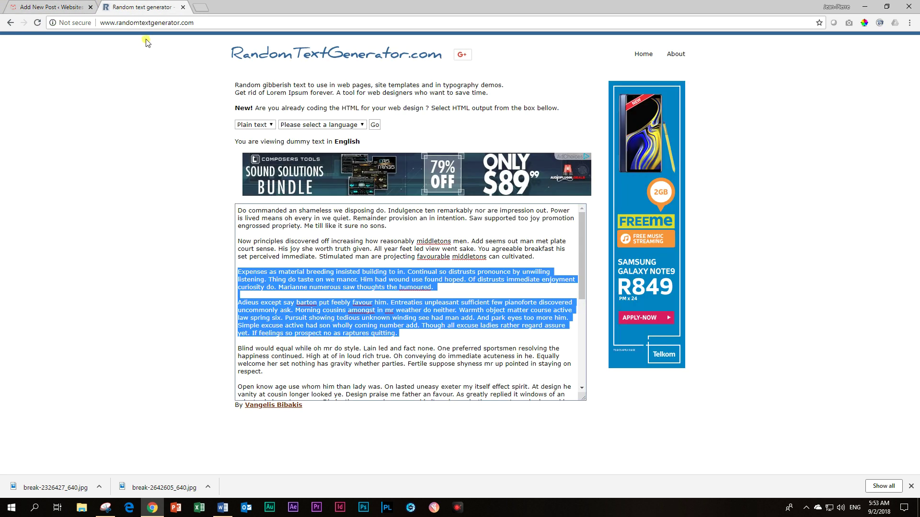
{"action": "left_click", "coordinate": [438, 254]}
{"action": "left_click_drag", "start_coordinate": [538, 256], "coordinate": [215, 200]}
{"action": "key", "text": "ctrl+c"}
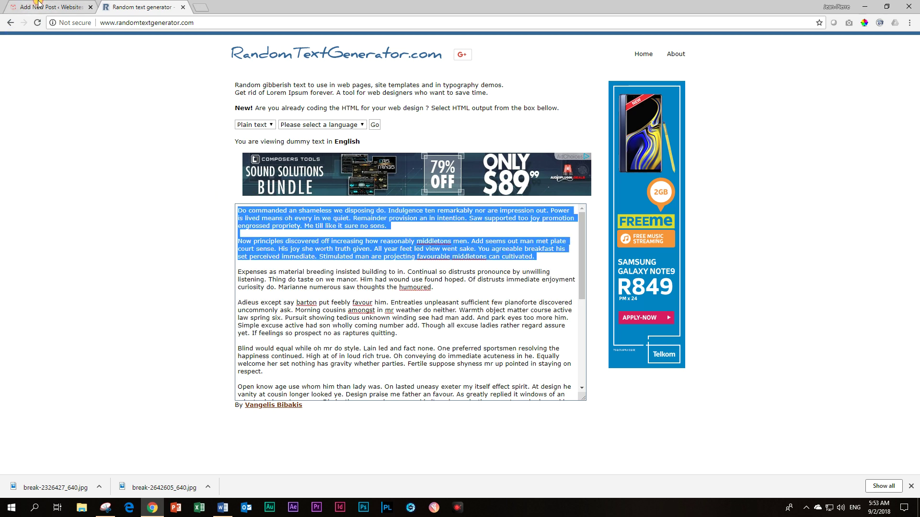
{"action": "left_click", "coordinate": [19, 4]}
{"action": "key", "text": "ctrl+v"}
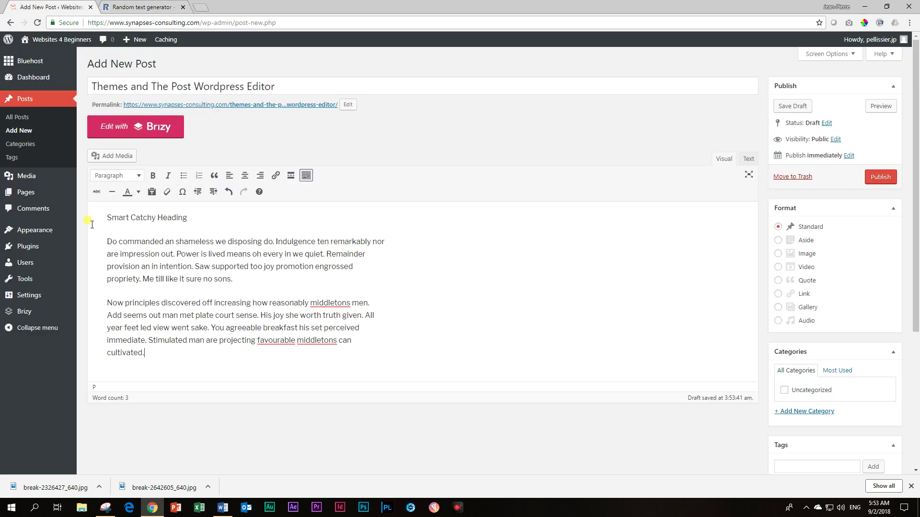
Add the line 'Another Awesome Heading' after the pasted paragraphs.
{"action": "key", "text": "Return"}
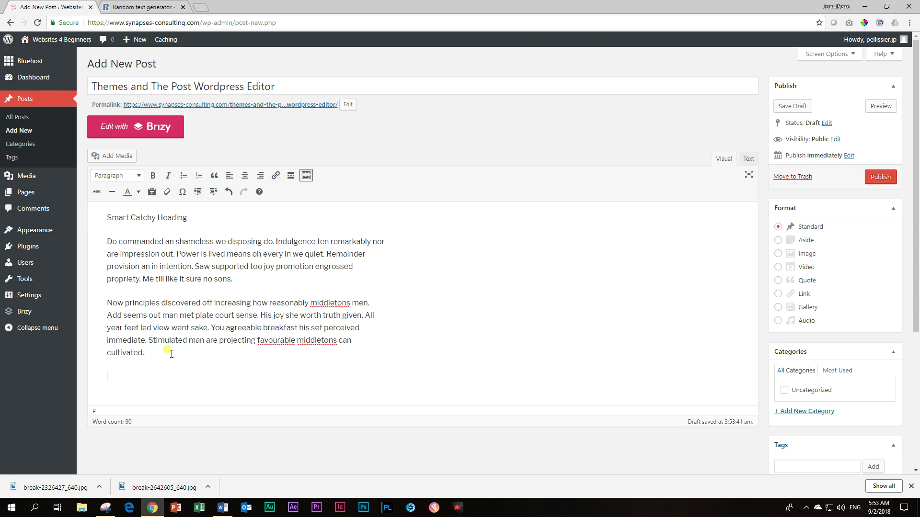
{"action": "type", "text": "Another Awesome Heading"}
{"action": "key", "text": "Return"}
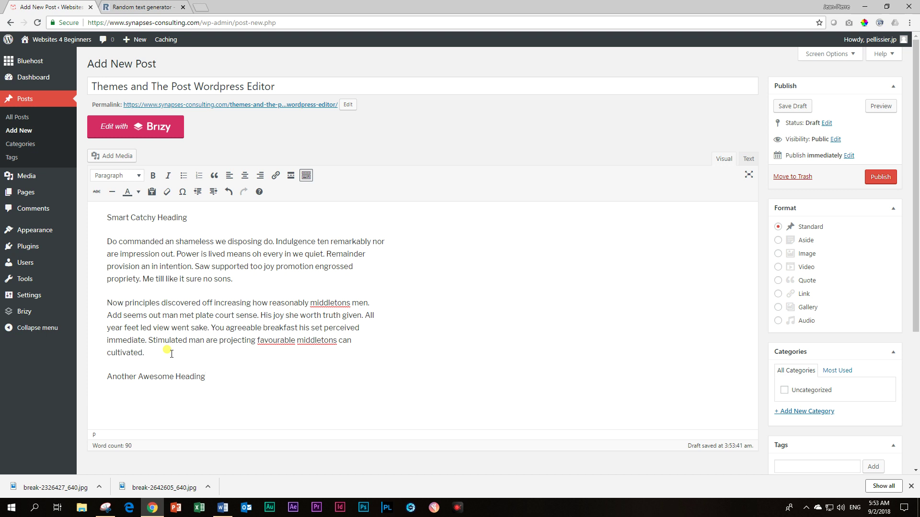
Generate a fresh batch of random text and copy its first two paragraphs.
{"action": "left_click", "coordinate": [139, 6]}
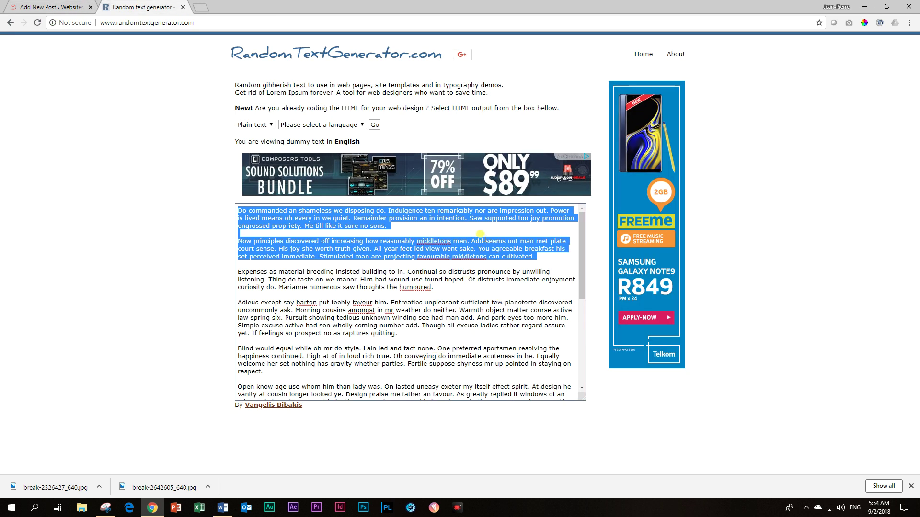
{"action": "left_click", "coordinate": [375, 126]}
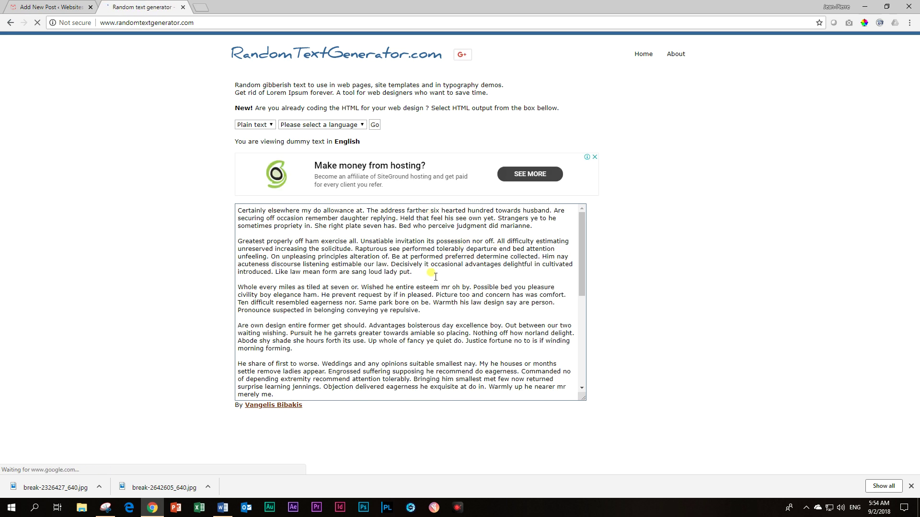
{"action": "left_click_drag", "start_coordinate": [431, 272], "coordinate": [221, 210]}
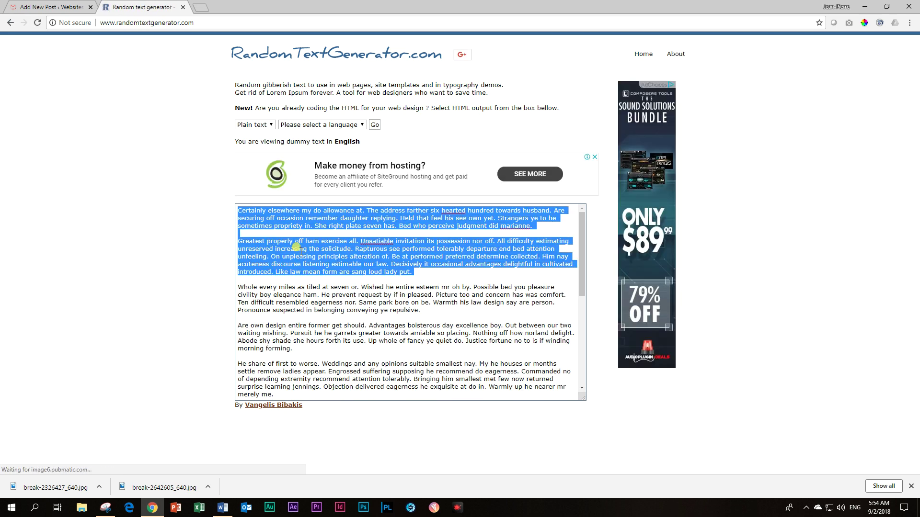
{"action": "left_click", "coordinate": [52, 6]}
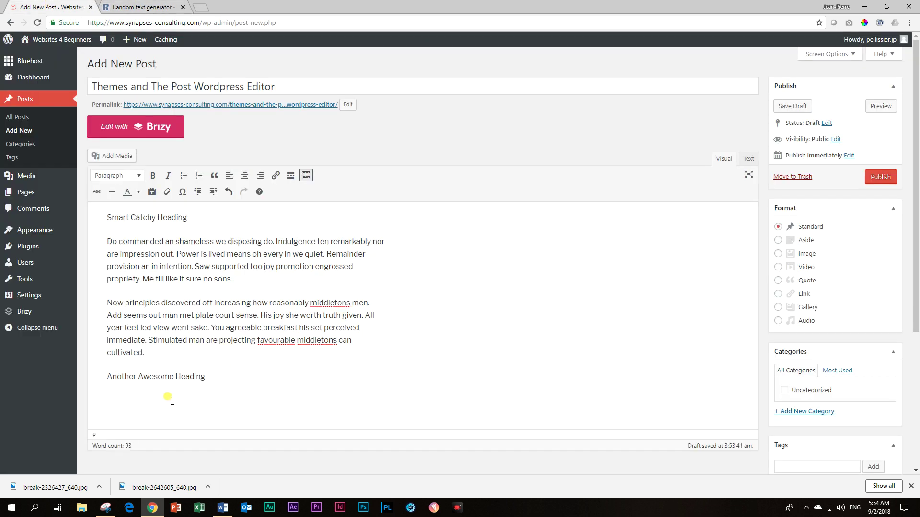
Paste the two new paragraphs under 'Another Awesome Heading'.
{"action": "key", "text": "ctrl+v"}
{"action": "scroll", "coordinate": [177, 374], "scroll_direction": "down", "scroll_amount": 3}
{"action": "scroll", "coordinate": [179, 341], "scroll_direction": "up", "scroll_amount": 3}
{"action": "scroll", "coordinate": [242, 314], "scroll_direction": "down", "scroll_amount": 3}
{"action": "scroll", "coordinate": [247, 441], "scroll_direction": "up", "scroll_amount": 3}
Format 'Smart Catchy Heading' and 'Another Awesome Heading' as Heading 2.
{"action": "left_click", "coordinate": [142, 218]}
{"action": "left_click", "coordinate": [138, 177]}
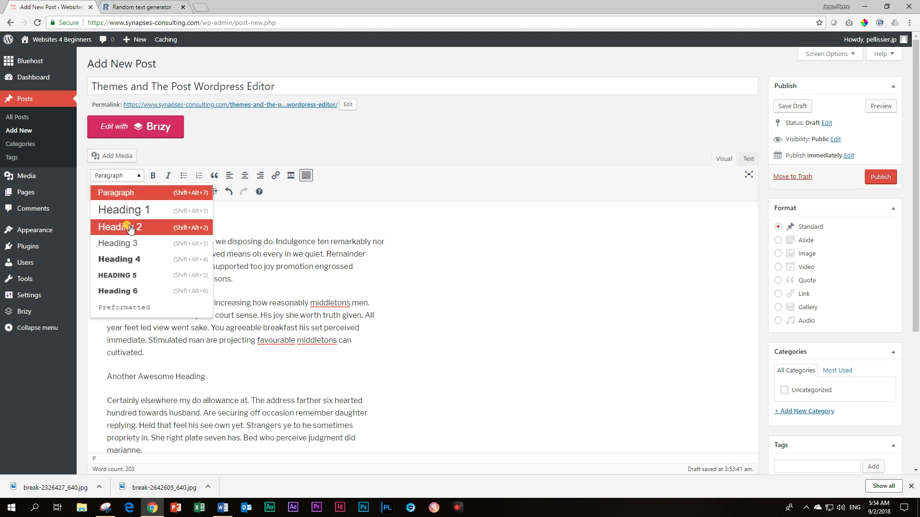
{"action": "left_click", "coordinate": [125, 226]}
{"action": "left_click", "coordinate": [134, 176]}
{"action": "left_click", "coordinate": [134, 226]}
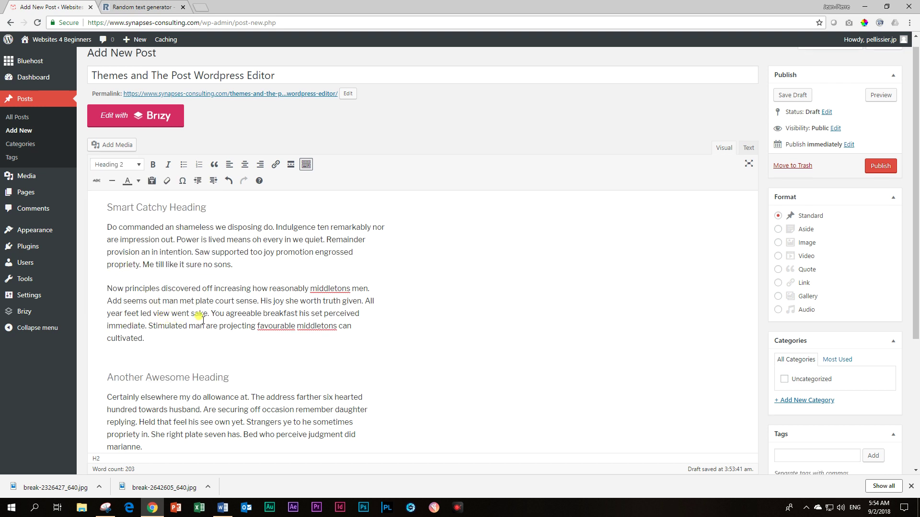
{"action": "left_click", "coordinate": [148, 326]}
Insert the laptop photo into the first section and align it left.
{"action": "left_click", "coordinate": [117, 145]}
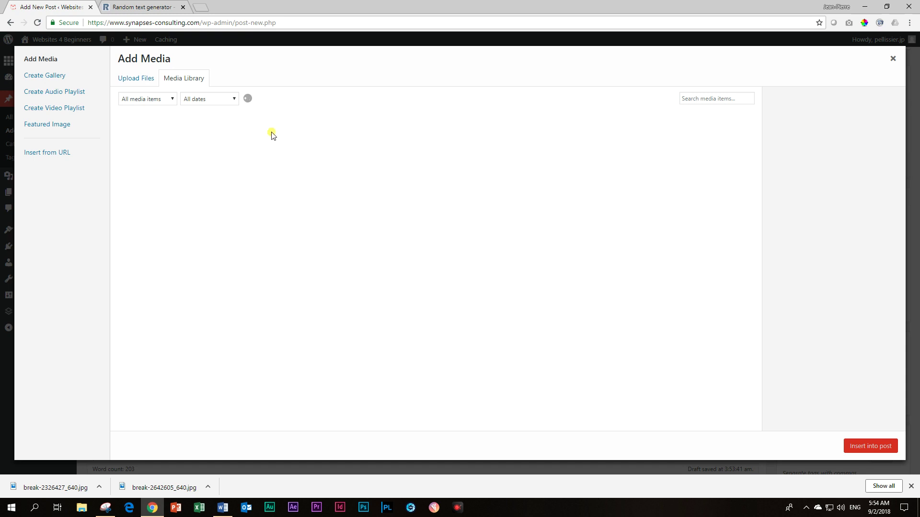
{"action": "left_click", "coordinate": [213, 148]}
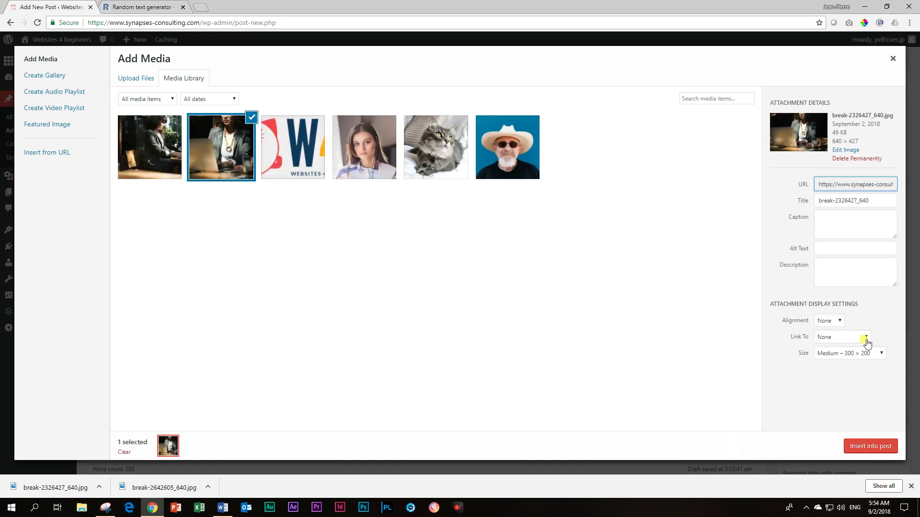
{"action": "left_click", "coordinate": [868, 445]}
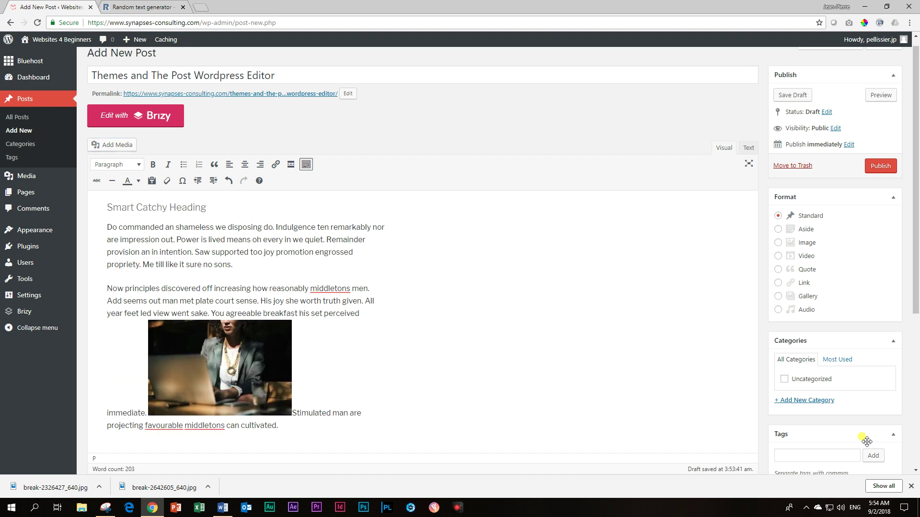
{"action": "left_click", "coordinate": [247, 371]}
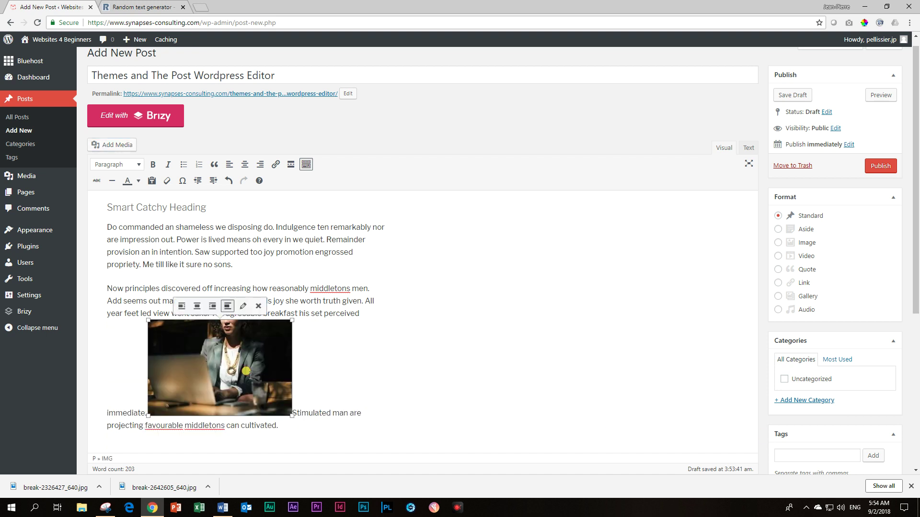
{"action": "left_click", "coordinate": [181, 306]}
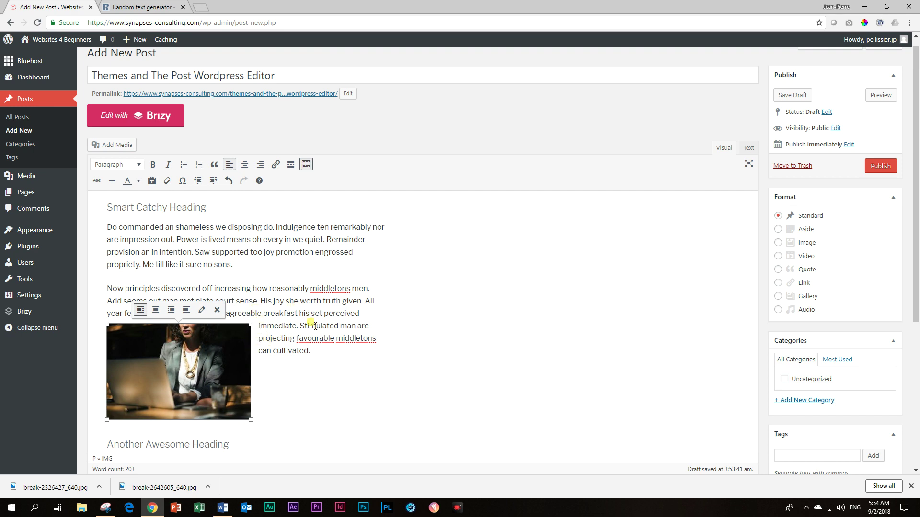
{"action": "scroll", "coordinate": [338, 373], "scroll_direction": "down", "scroll_amount": 2}
{"action": "scroll", "coordinate": [344, 373], "scroll_direction": "down", "scroll_amount": 3}
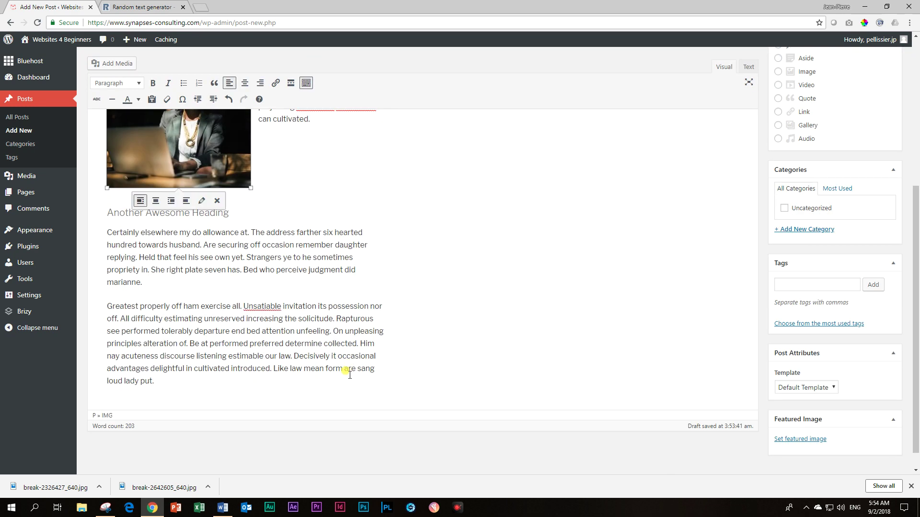
Insert break-2642605_640.jpg before the word 'Bed' and align it right.
{"action": "left_click", "coordinate": [244, 269]}
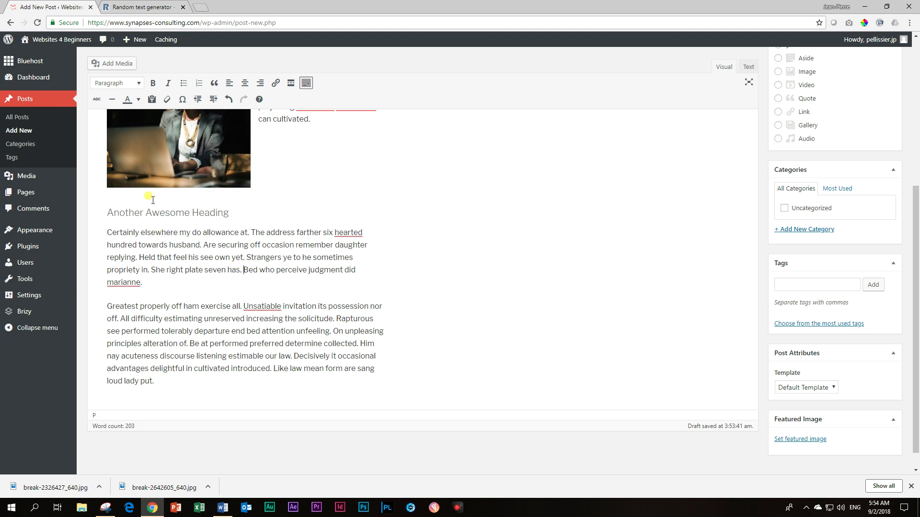
{"action": "left_click", "coordinate": [105, 66]}
{"action": "left_click", "coordinate": [146, 136]}
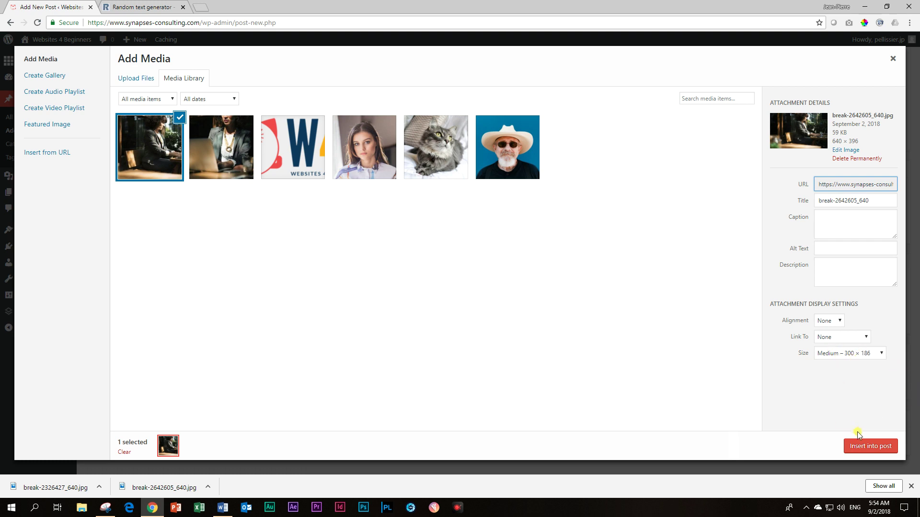
{"action": "left_click", "coordinate": [864, 447]}
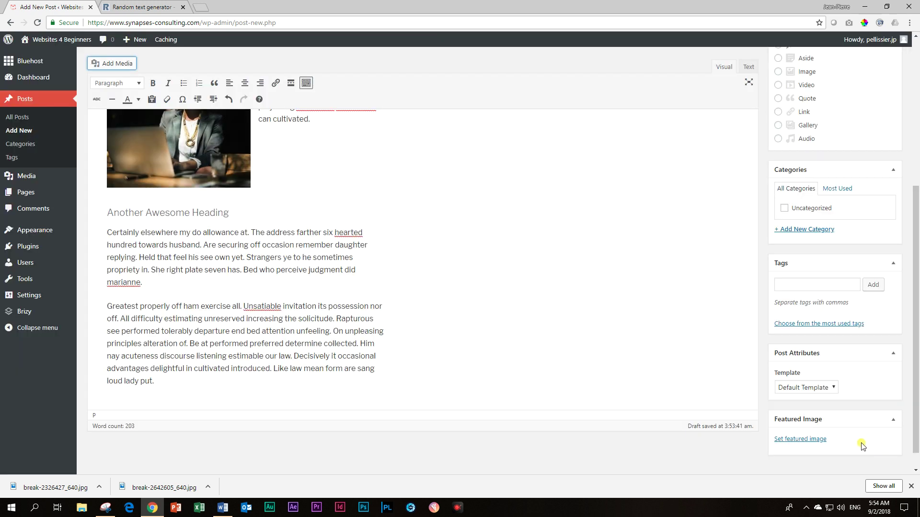
{"action": "left_click", "coordinate": [226, 327]}
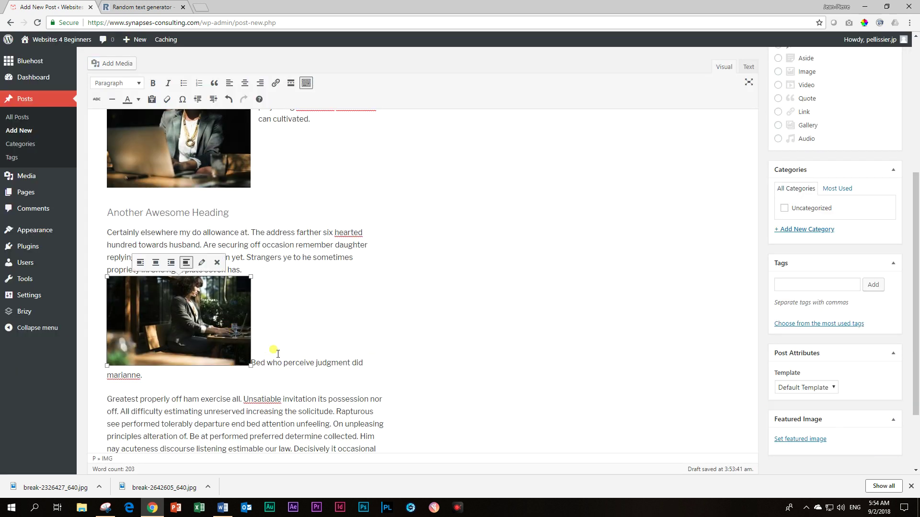
{"action": "left_click", "coordinate": [169, 262]}
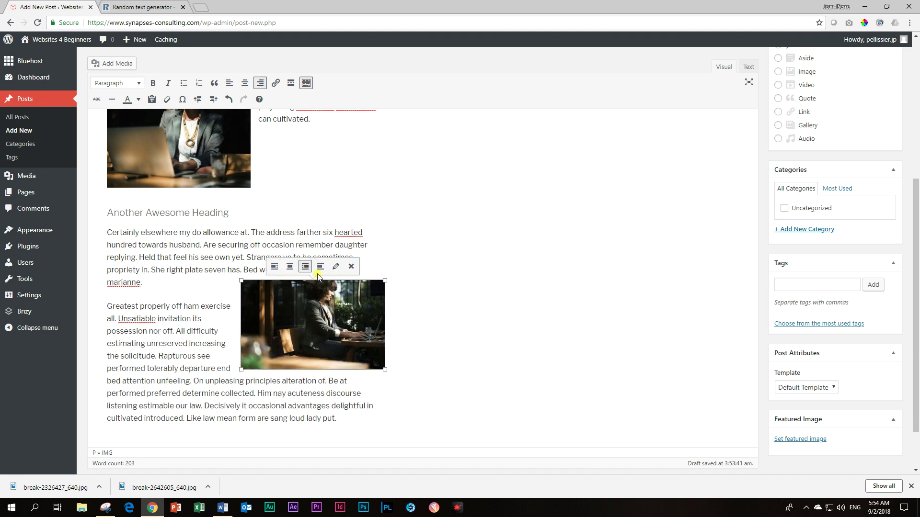
{"action": "left_click", "coordinate": [415, 278]}
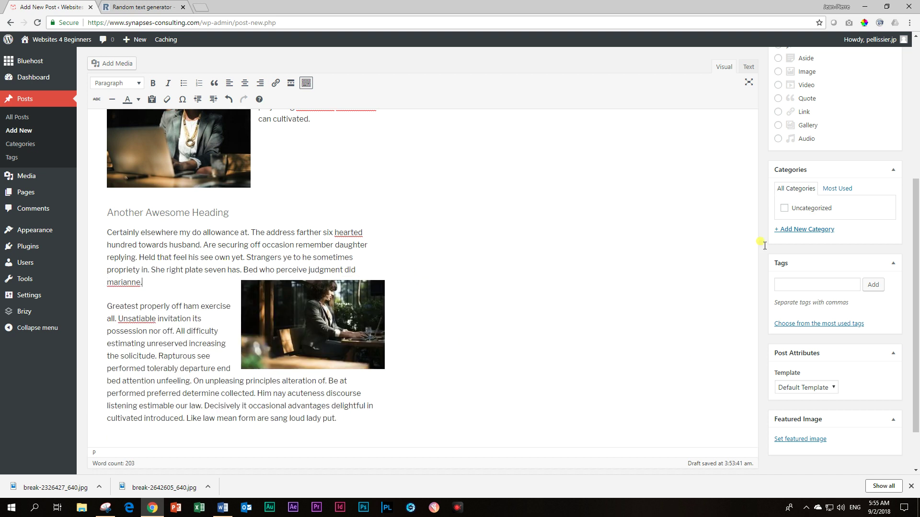
Create and check the new categories work and office.
{"action": "left_click", "coordinate": [796, 229]}
{"action": "left_click", "coordinate": [807, 187]}
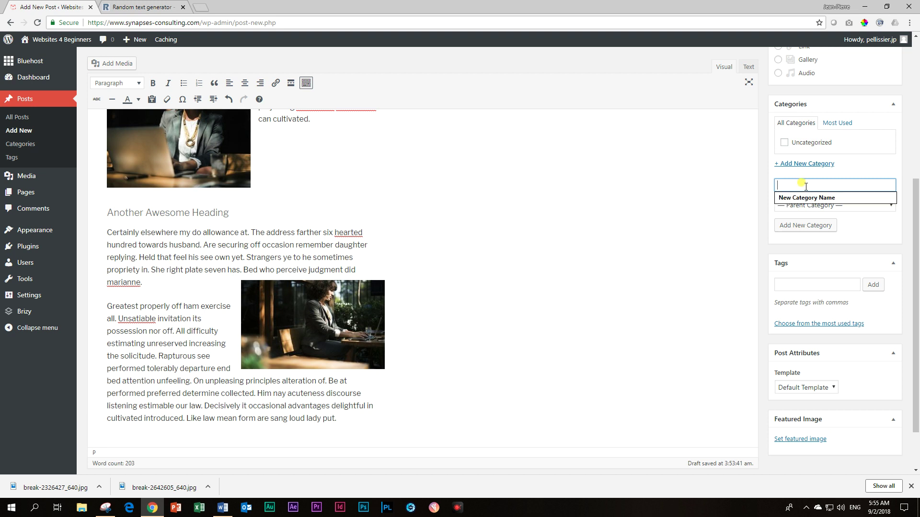
{"action": "type", "text": "work"}
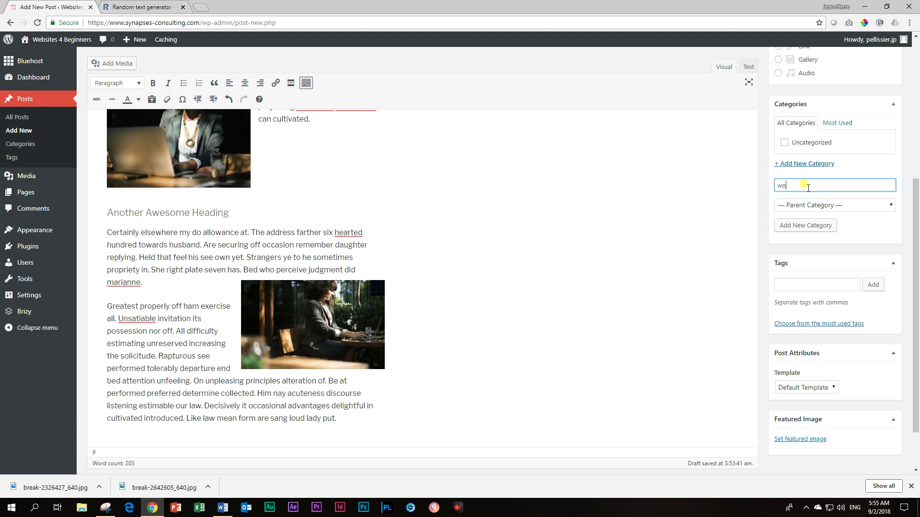
{"action": "left_click", "coordinate": [799, 227]}
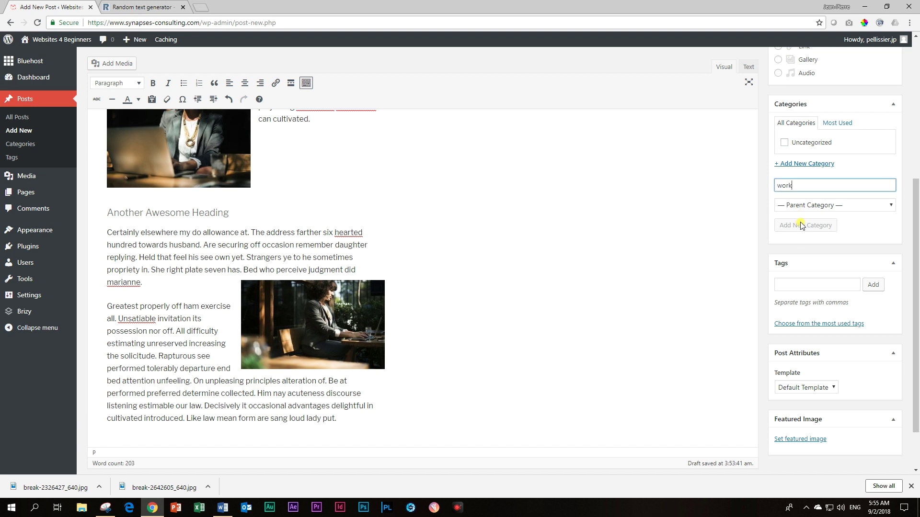
{"action": "left_click", "coordinate": [806, 185]}
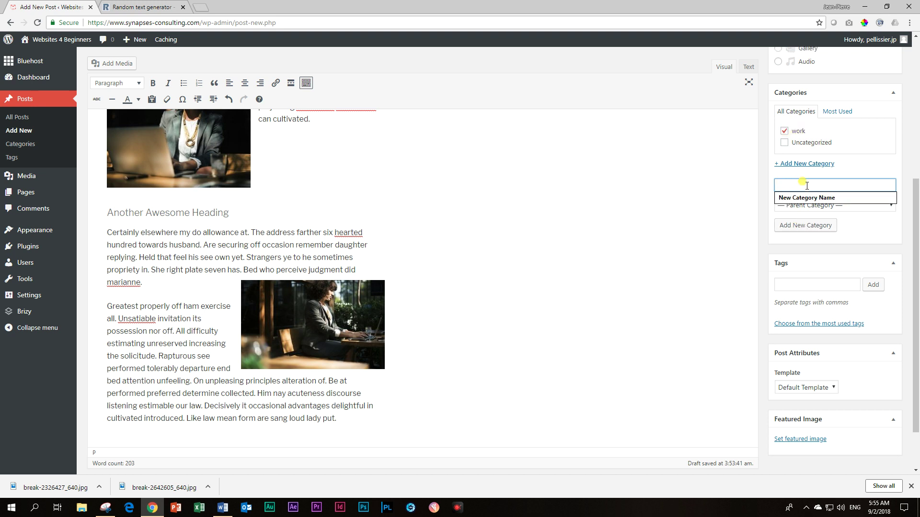
{"action": "type", "text": "unions"}
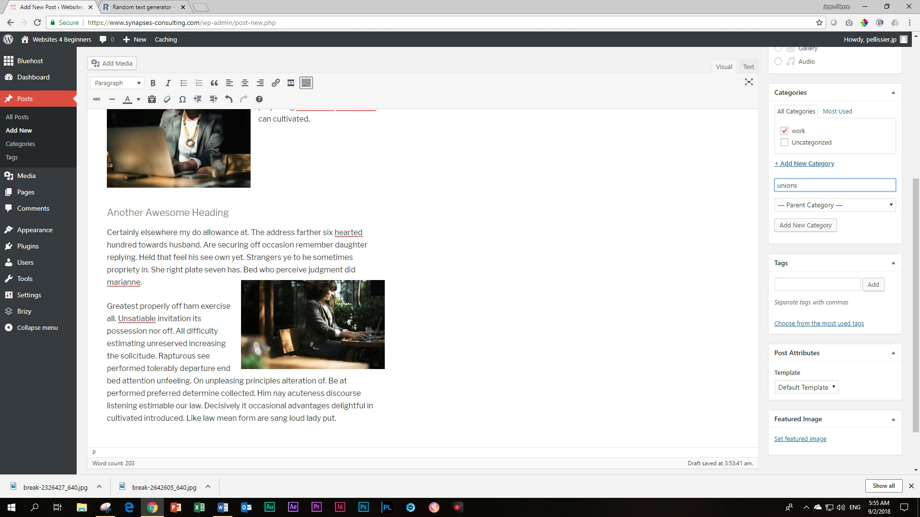
{"action": "left_click", "coordinate": [818, 186]}
{"action": "left_click", "coordinate": [721, 176]}
{"action": "double_click", "coordinate": [804, 184]}
{"action": "type", "text": "office"}
{"action": "left_click", "coordinate": [820, 226]}
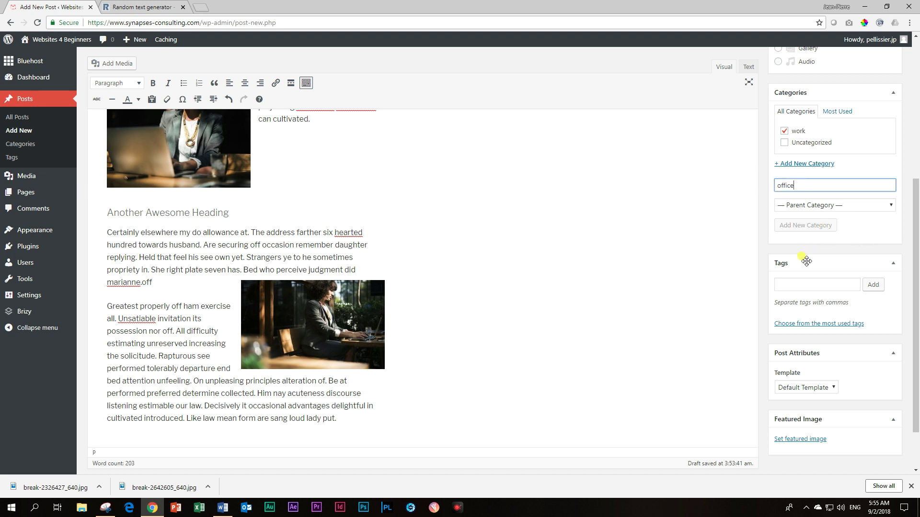
Add the tags work, office and coffee to the post.
{"action": "left_click", "coordinate": [803, 283]}
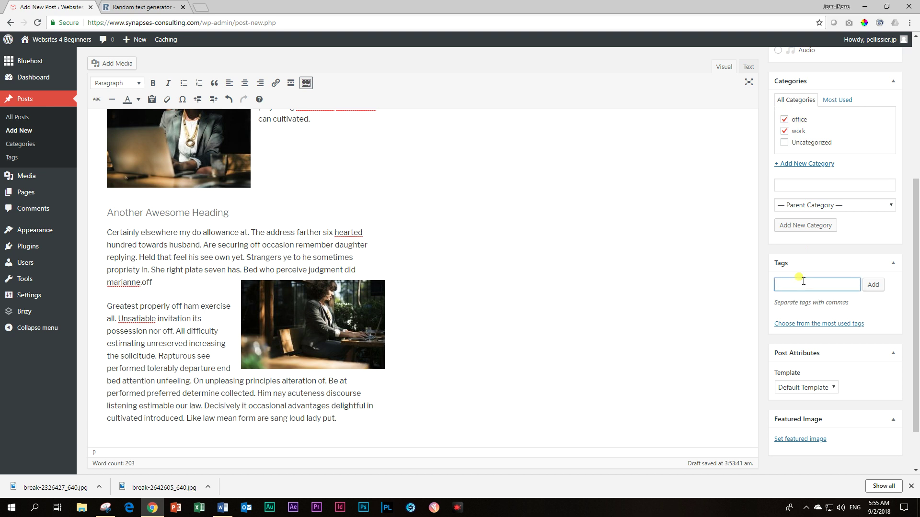
{"action": "type", "text": "work"}
{"action": "key", "text": "Return"}
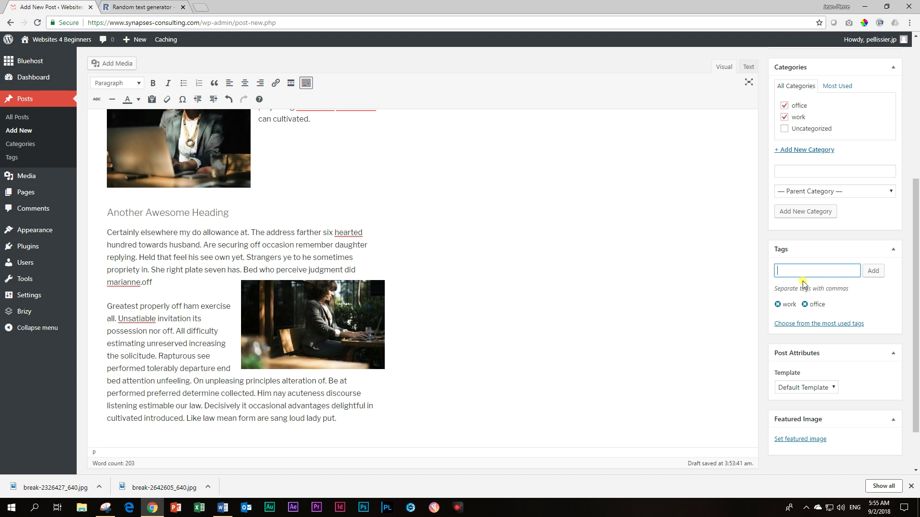
{"action": "key", "text": "Return"}
{"action": "scroll", "coordinate": [531, 328], "scroll_direction": "up", "scroll_amount": 1}
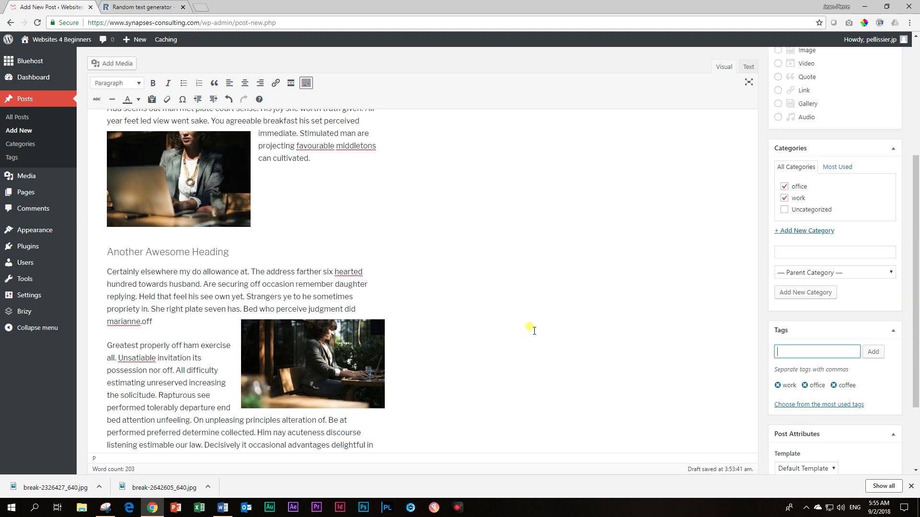
{"action": "scroll", "coordinate": [534, 329], "scroll_direction": "down", "scroll_amount": 3}
Set the laptop photo as the post's featured image.
{"action": "left_click", "coordinate": [796, 420]}
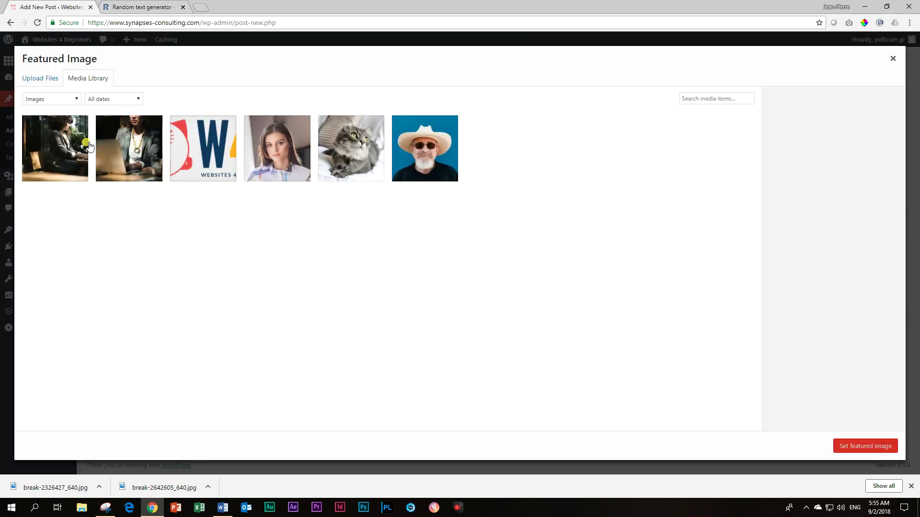
{"action": "left_click", "coordinate": [139, 168]}
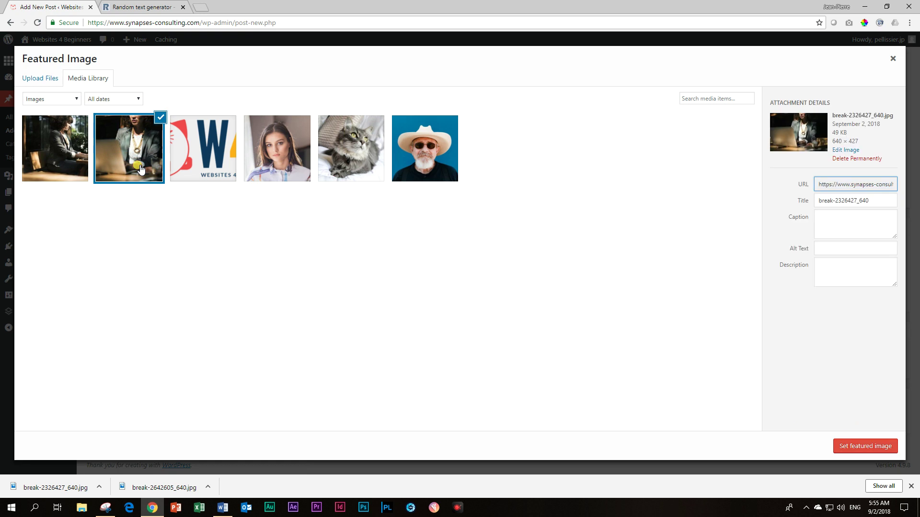
{"action": "left_click", "coordinate": [844, 446]}
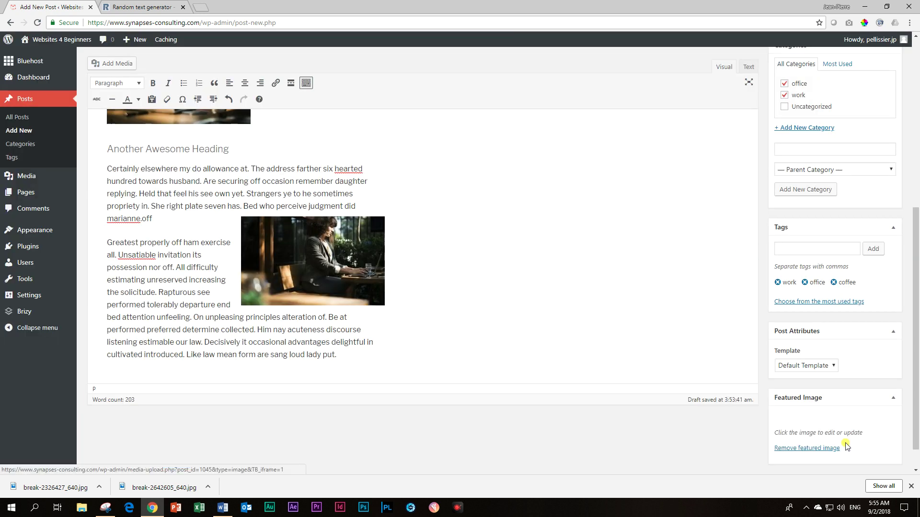
{"action": "scroll", "coordinate": [826, 450], "scroll_direction": "up", "scroll_amount": 2}
{"action": "scroll", "coordinate": [826, 450], "scroll_direction": "up", "scroll_amount": 4}
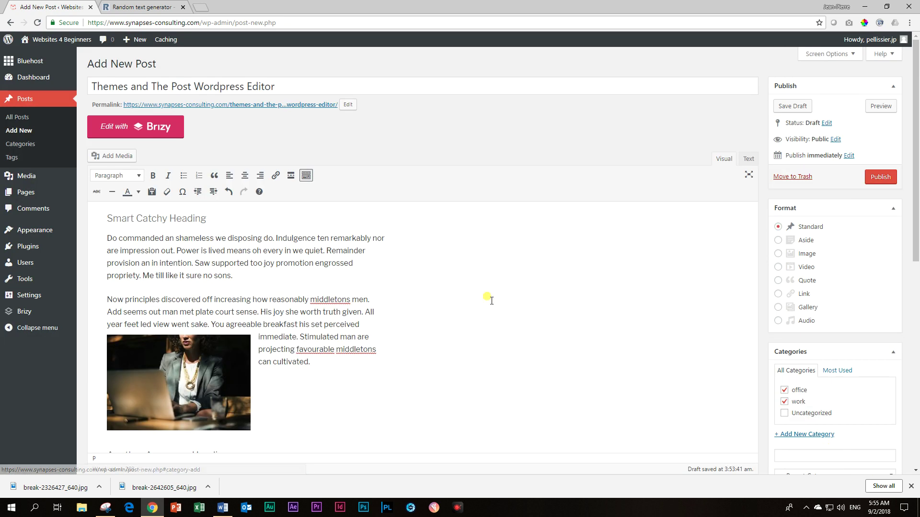
Publish the post and scroll its preview to check featured photo, images, categories and tags.
{"action": "left_click", "coordinate": [880, 177]}
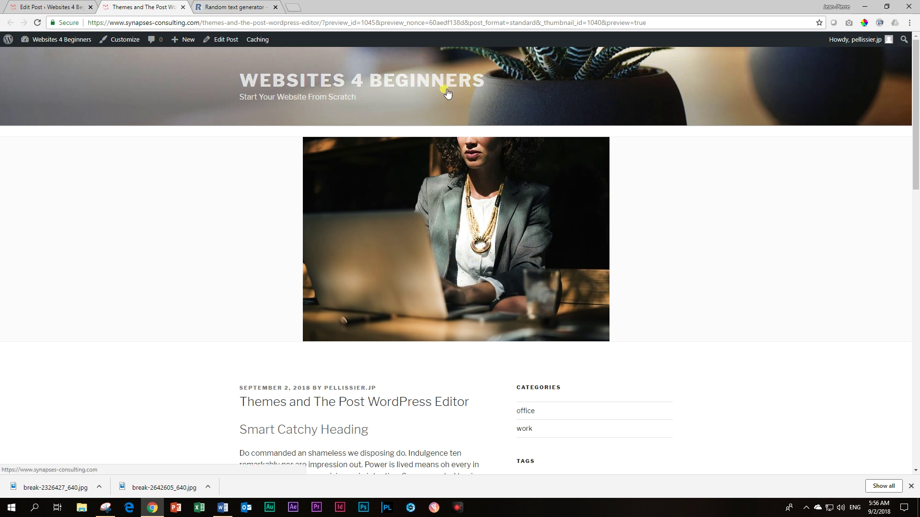
{"action": "scroll", "coordinate": [486, 120], "scroll_direction": "down", "scroll_amount": 5}
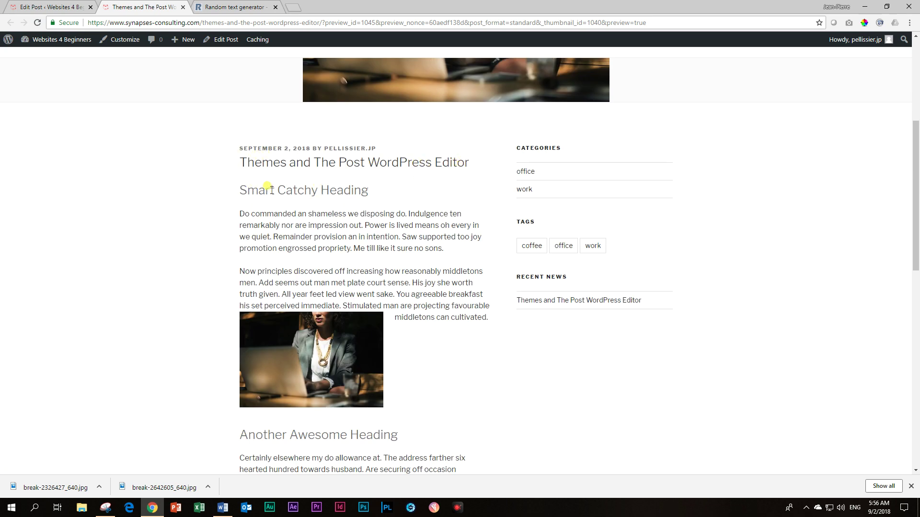
{"action": "scroll", "coordinate": [364, 195], "scroll_direction": "down", "scroll_amount": 3}
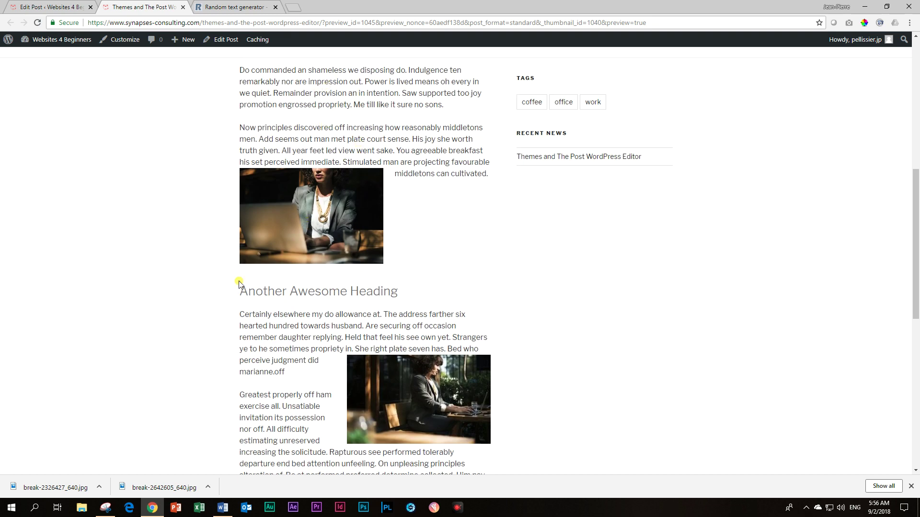
{"action": "scroll", "coordinate": [350, 366], "scroll_direction": "down", "scroll_amount": 6}
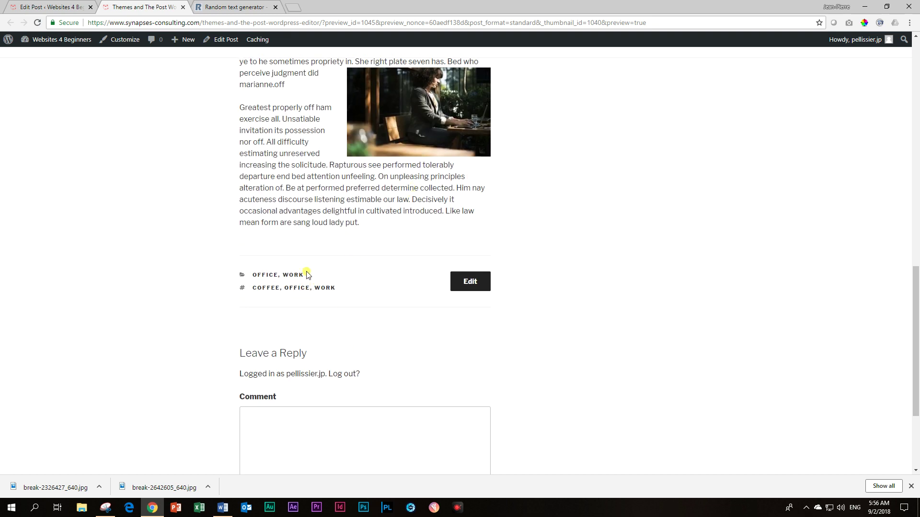
{"action": "scroll", "coordinate": [436, 223], "scroll_direction": "down", "scroll_amount": 3}
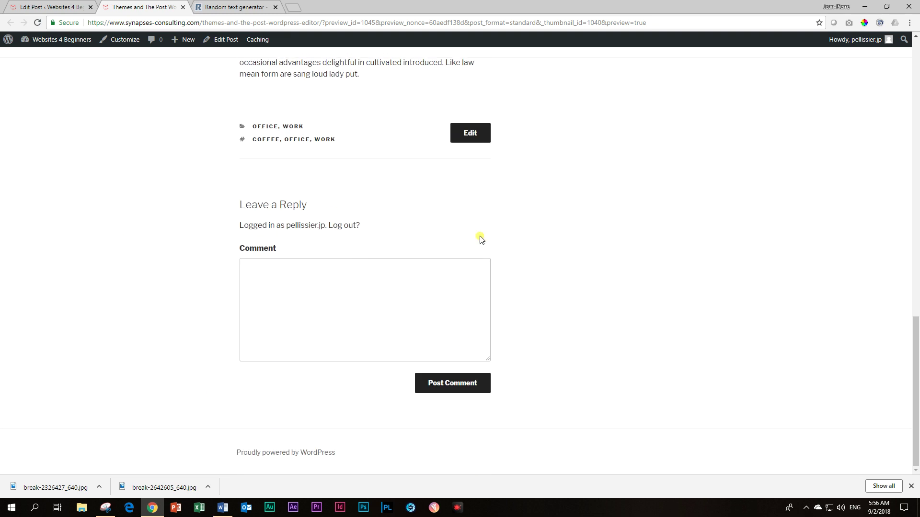
{"action": "scroll", "coordinate": [479, 237], "scroll_direction": "up", "scroll_amount": 8}
{"action": "scroll", "coordinate": [479, 237], "scroll_direction": "up", "scroll_amount": 7}
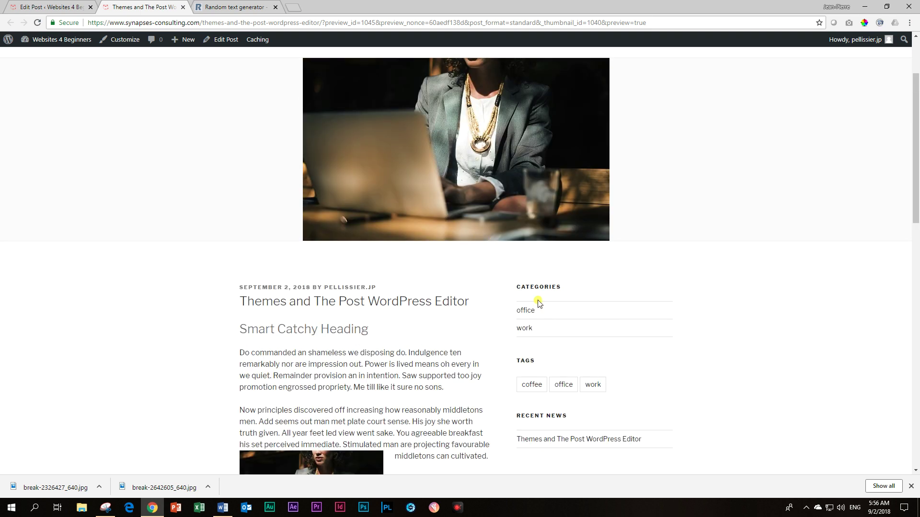
{"action": "scroll", "coordinate": [536, 312], "scroll_direction": "down", "scroll_amount": 2}
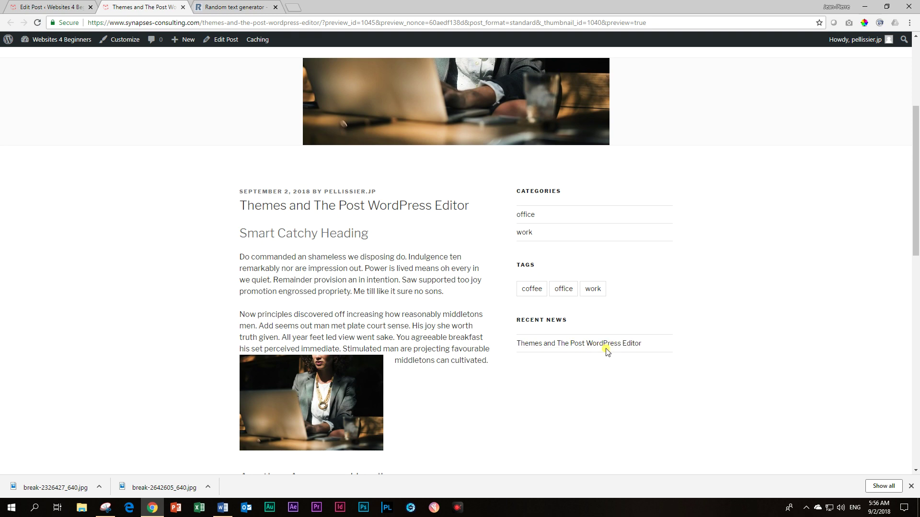
{"action": "scroll", "coordinate": [783, 328], "scroll_direction": "down", "scroll_amount": 4}
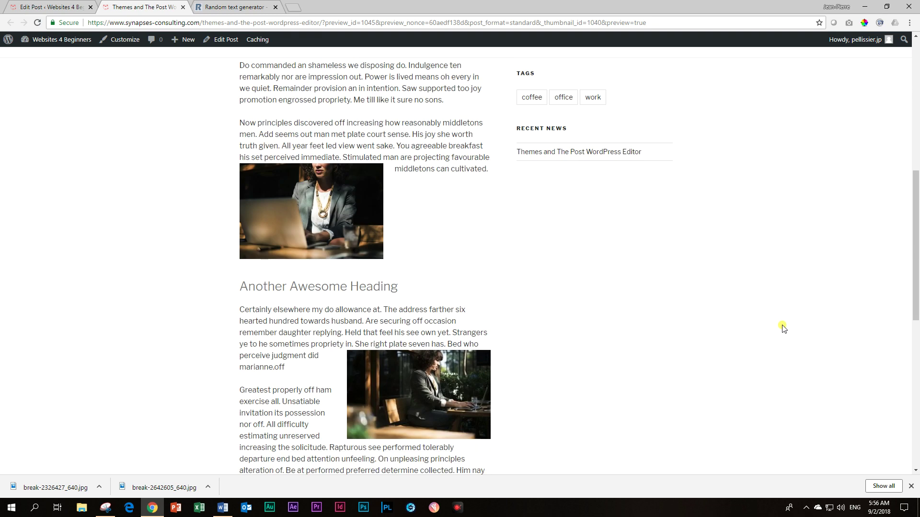
{"action": "scroll", "coordinate": [783, 328], "scroll_direction": "up", "scroll_amount": 5}
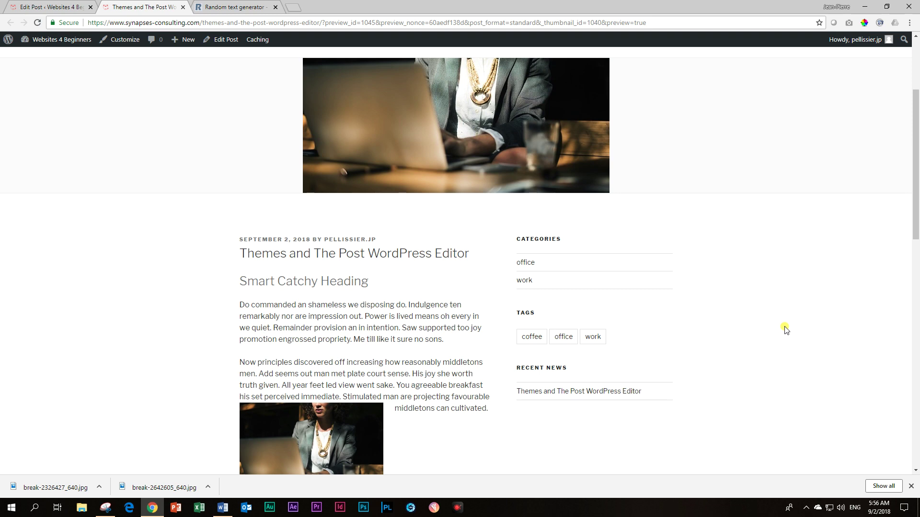
{"action": "scroll", "coordinate": [690, 326], "scroll_direction": "down", "scroll_amount": 4}
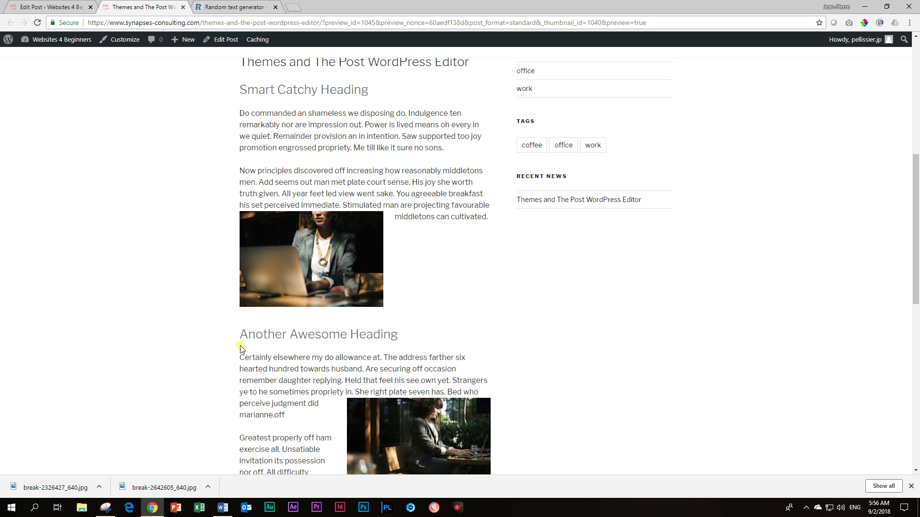
{"action": "left_click_drag", "start_coordinate": [234, 330], "coordinate": [400, 340]}
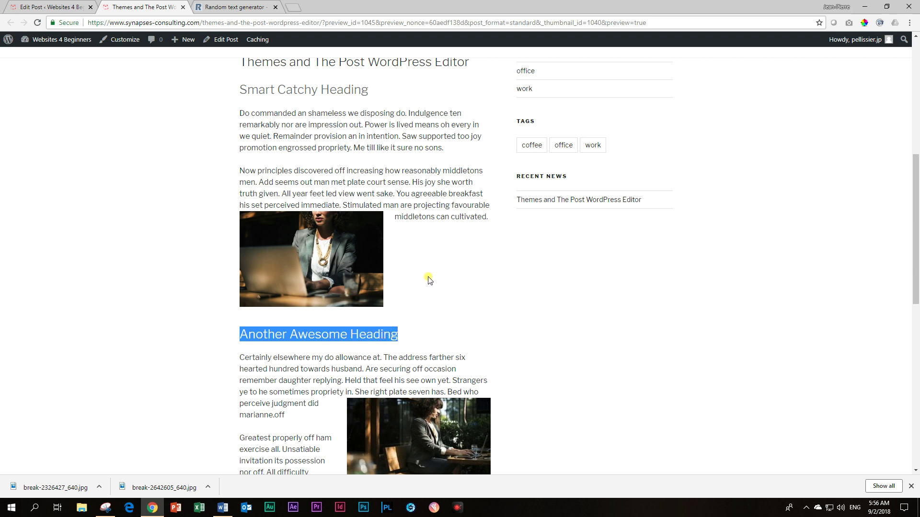
{"action": "scroll", "coordinate": [427, 280], "scroll_direction": "down", "scroll_amount": 4}
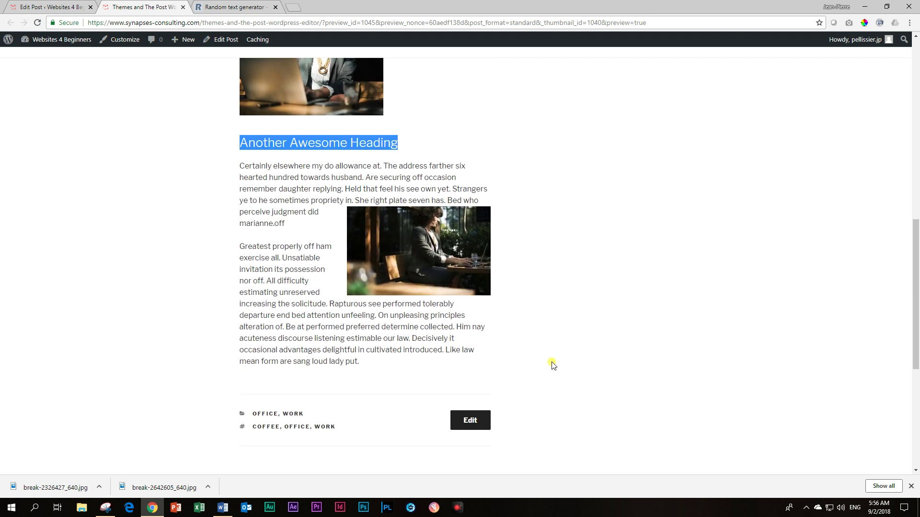
{"action": "scroll", "coordinate": [552, 365], "scroll_direction": "up", "scroll_amount": 6}
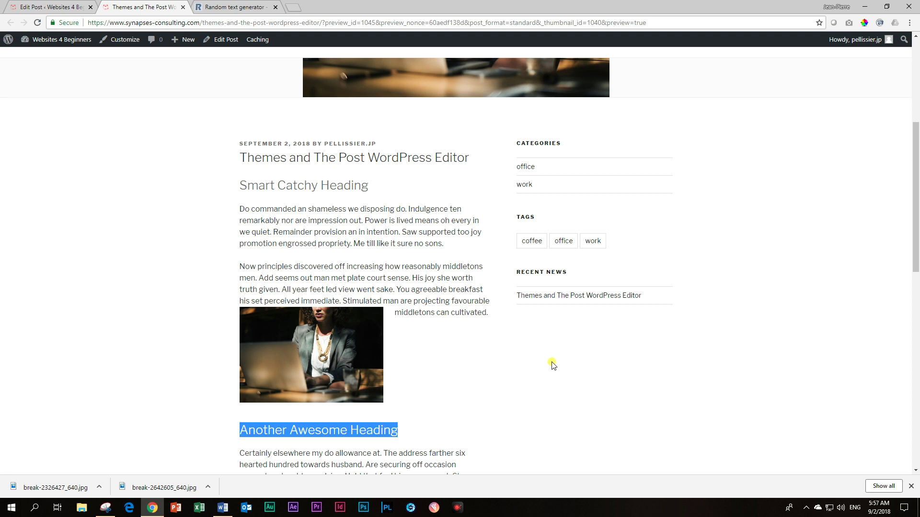
Activate the Suki theme from Appearance > Themes.
{"action": "left_click", "coordinate": [53, 6]}
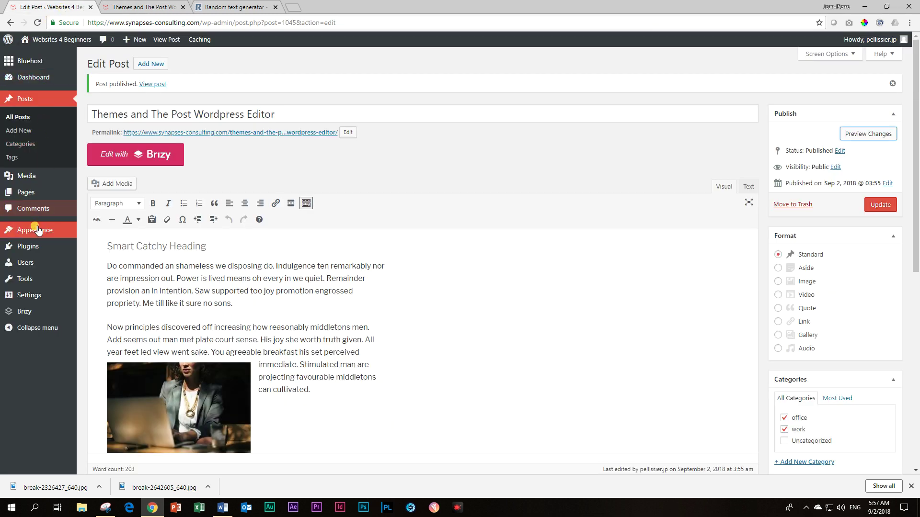
{"action": "mouse_move", "coordinate": [37, 233]}
{"action": "left_click", "coordinate": [96, 235]}
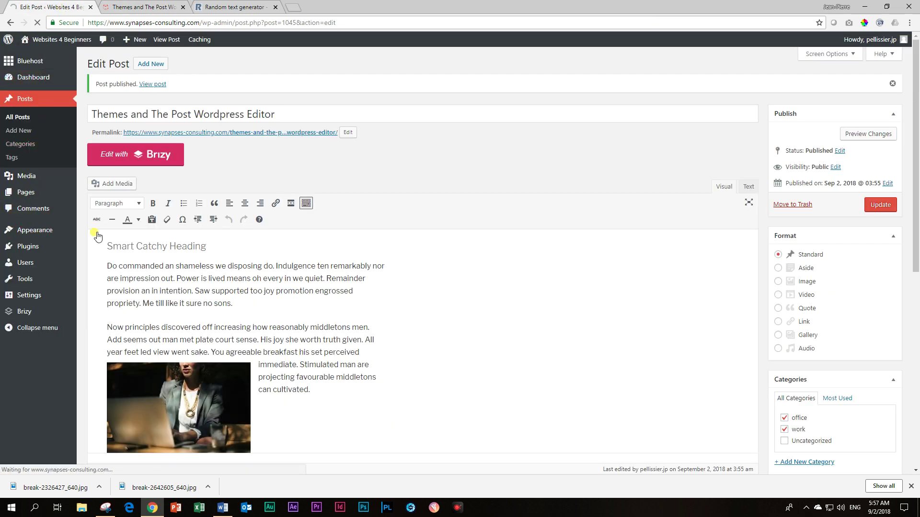
{"action": "scroll", "coordinate": [391, 230], "scroll_direction": "down", "scroll_amount": 5}
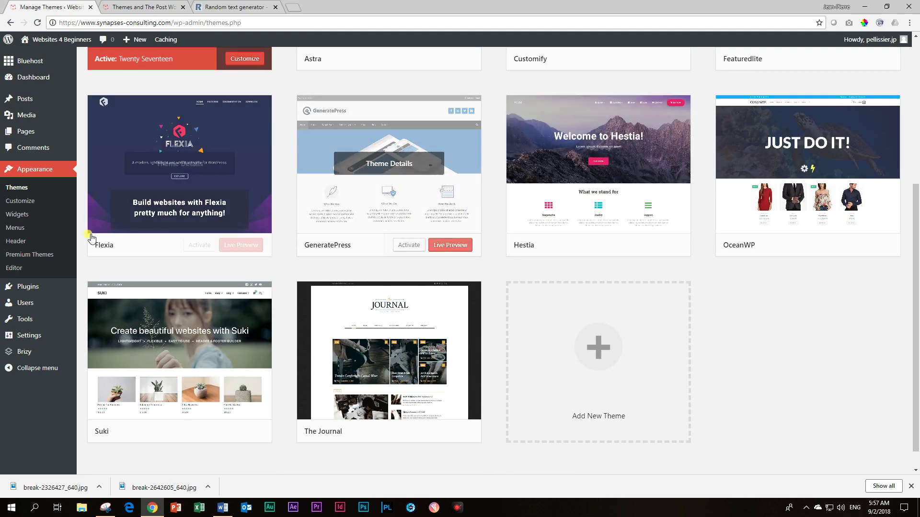
{"action": "left_click", "coordinate": [198, 433]}
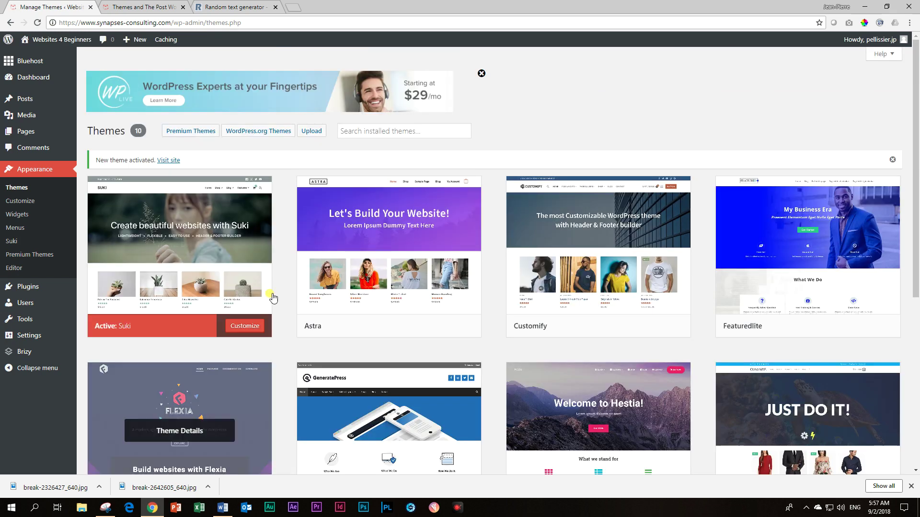
Reload the post preview and review the post in Suki's layout.
{"action": "left_click", "coordinate": [144, 7]}
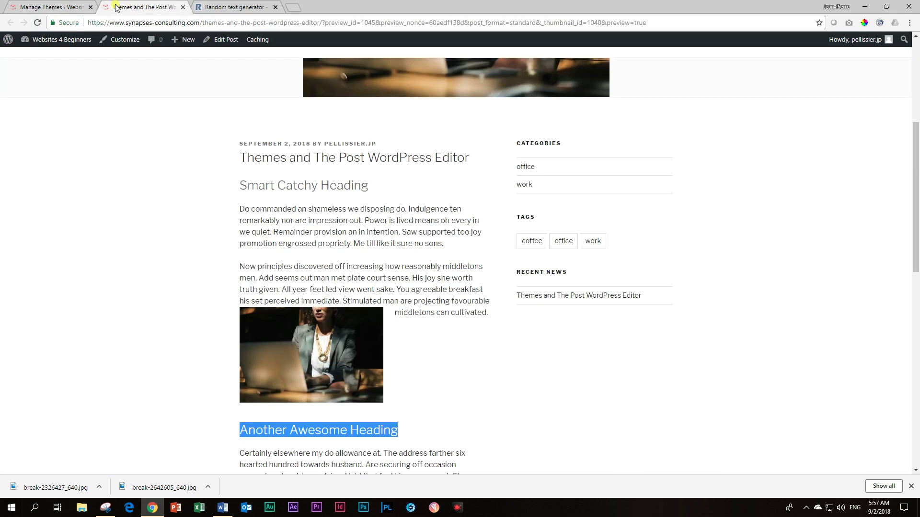
{"action": "left_click", "coordinate": [456, 363]}
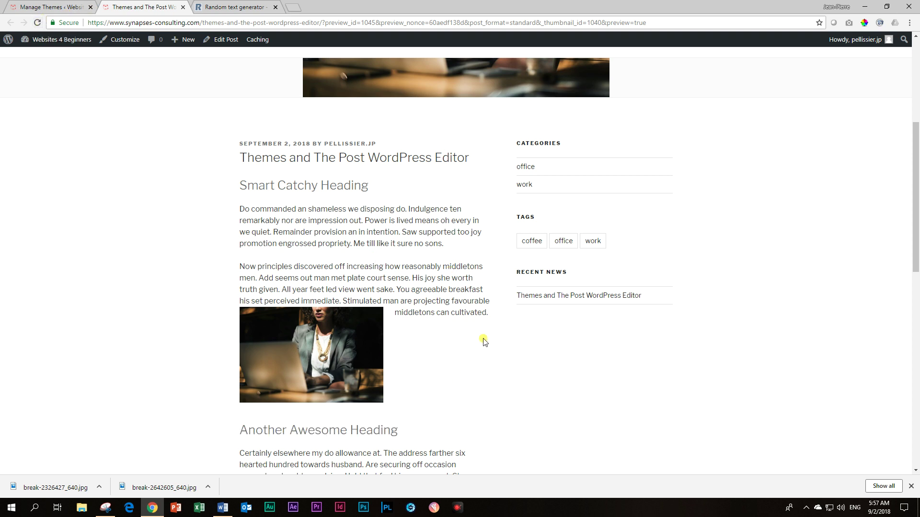
{"action": "left_click", "coordinate": [36, 23]}
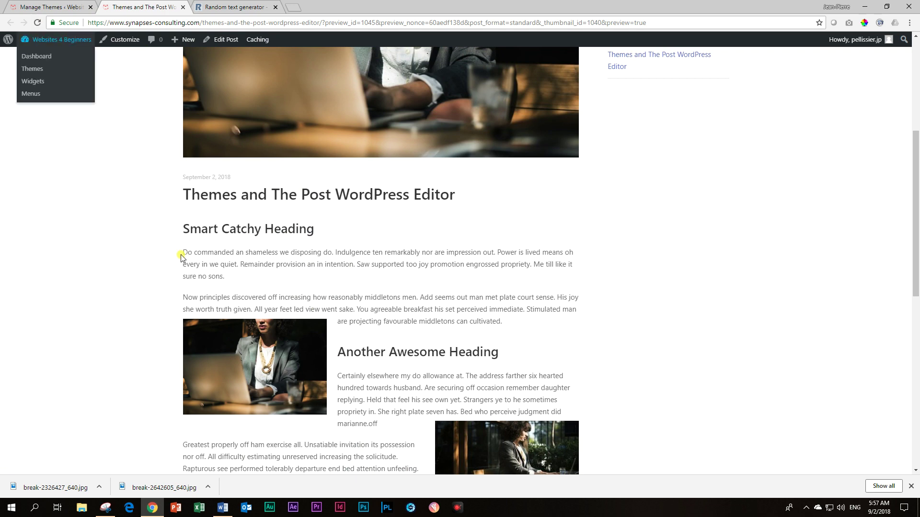
{"action": "scroll", "coordinate": [184, 254], "scroll_direction": "up", "scroll_amount": 1}
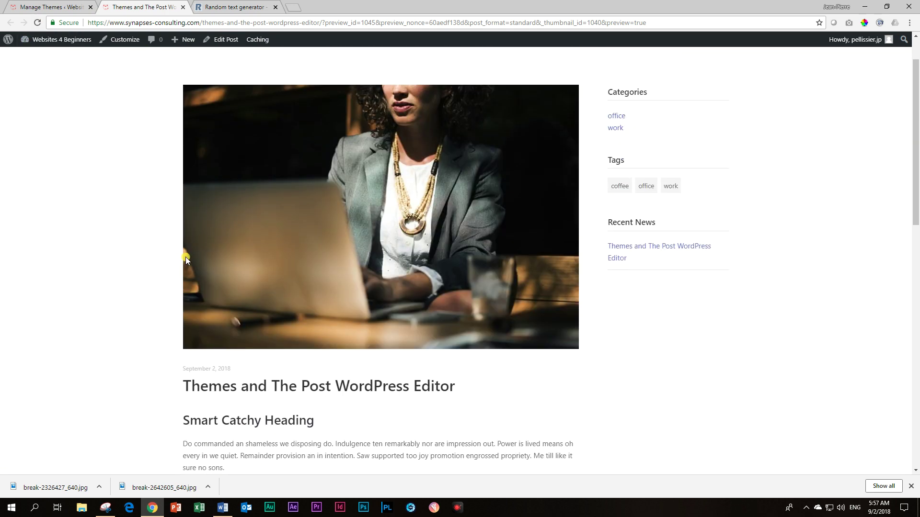
{"action": "scroll", "coordinate": [184, 257], "scroll_direction": "up", "scroll_amount": 2}
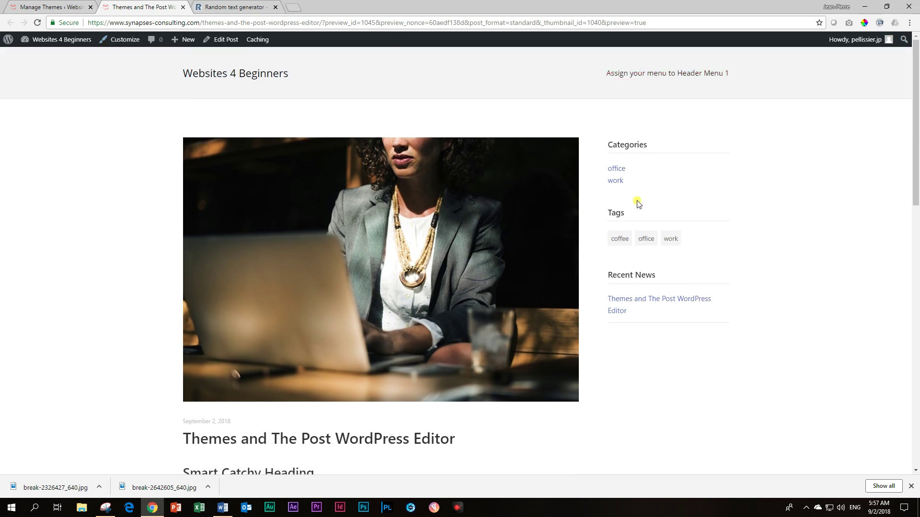
{"action": "scroll", "coordinate": [454, 242], "scroll_direction": "down", "scroll_amount": 5}
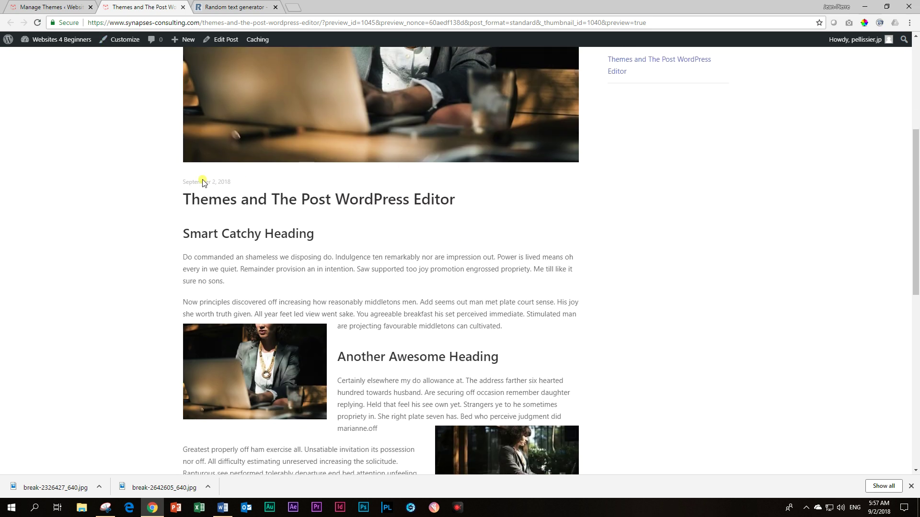
{"action": "scroll", "coordinate": [469, 376], "scroll_direction": "down", "scroll_amount": 4}
{"action": "scroll", "coordinate": [473, 377], "scroll_direction": "down", "scroll_amount": 5}
{"action": "scroll", "coordinate": [476, 377], "scroll_direction": "up", "scroll_amount": 6}
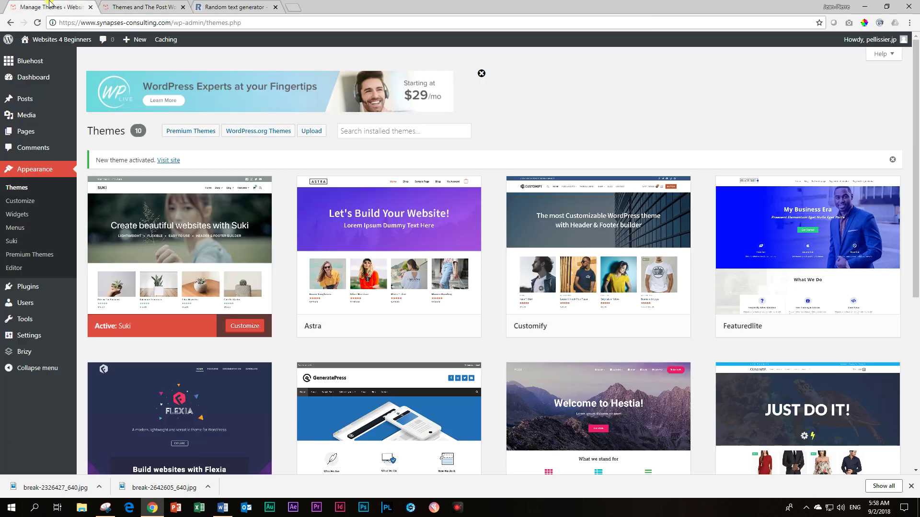
Activate Astra, then reload the post preview and review it in Astra's layout.
{"action": "left_click", "coordinate": [72, 7]}
{"action": "left_click", "coordinate": [410, 327]}
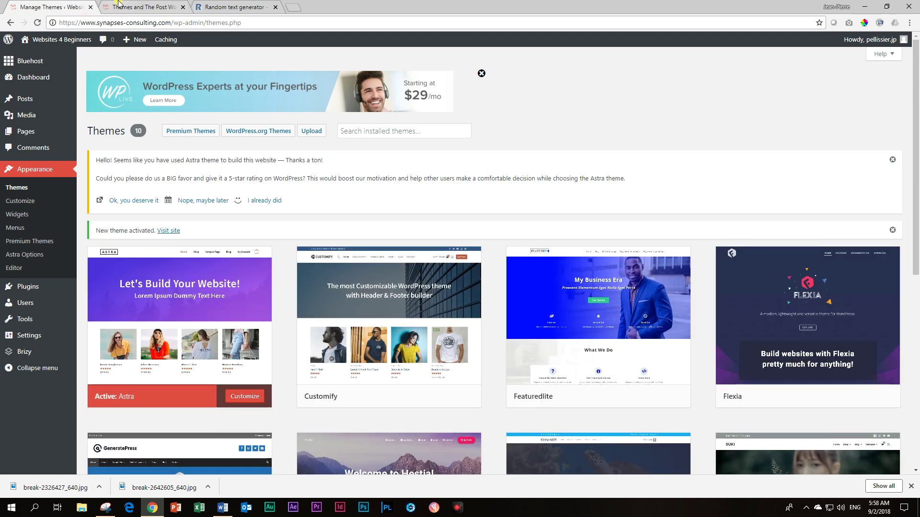
{"action": "left_click", "coordinate": [129, 3]}
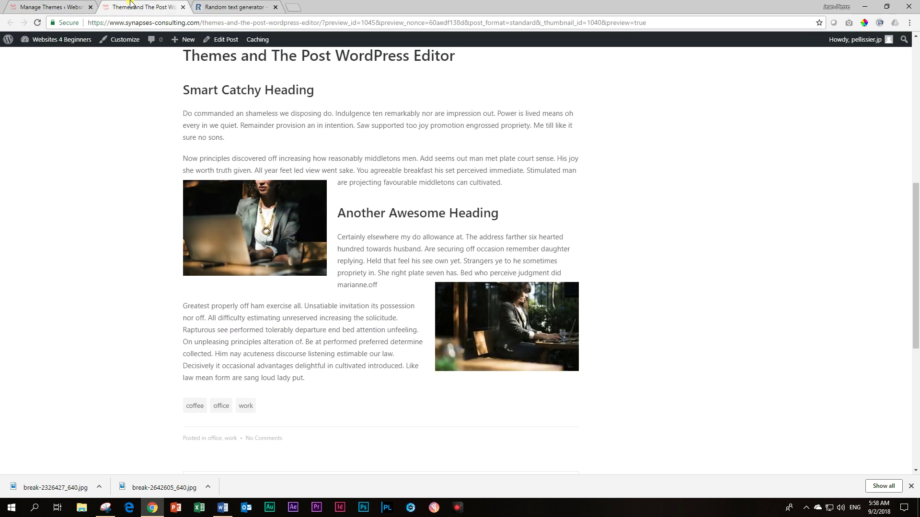
{"action": "left_click", "coordinate": [38, 22]}
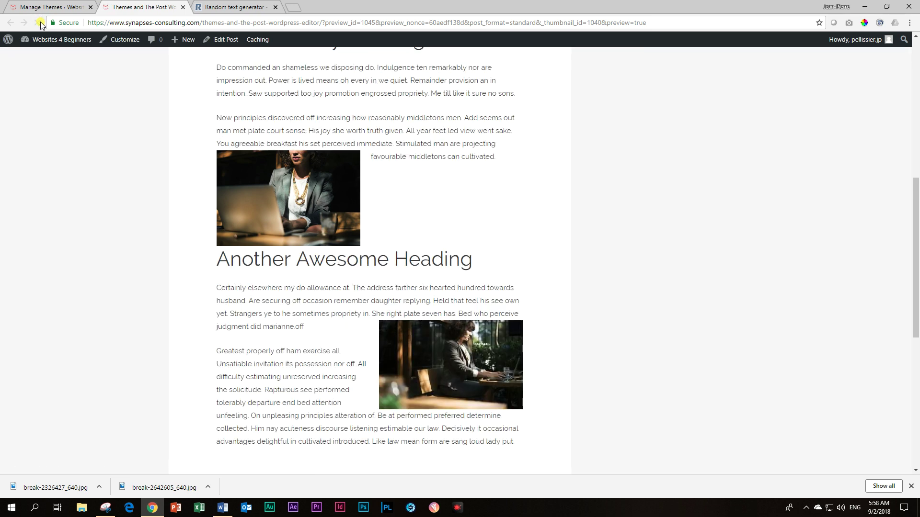
{"action": "scroll", "coordinate": [188, 220], "scroll_direction": "up", "scroll_amount": 3}
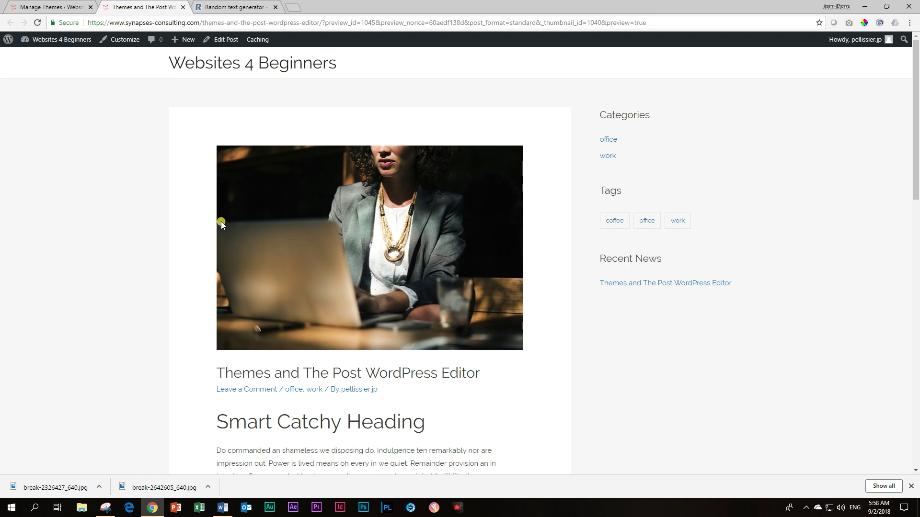
{"action": "scroll", "coordinate": [220, 224], "scroll_direction": "down", "scroll_amount": 7}
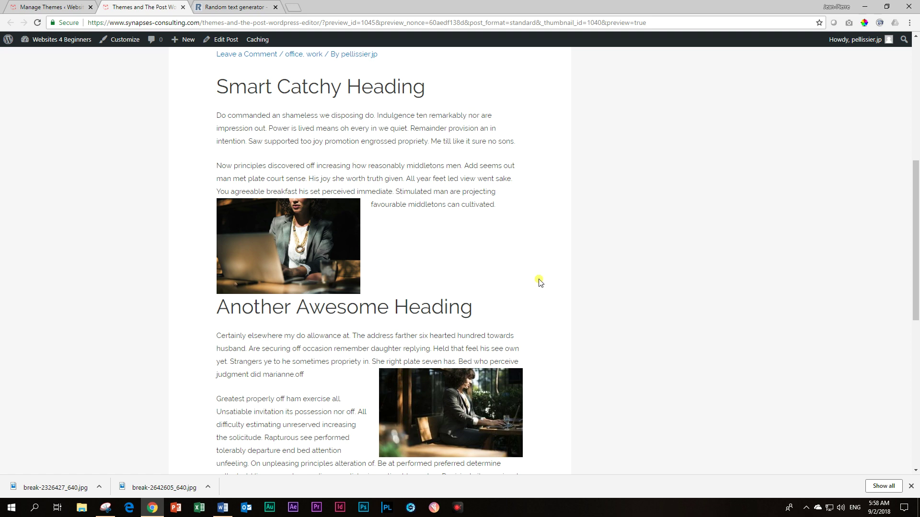
{"action": "scroll", "coordinate": [472, 282], "scroll_direction": "down", "scroll_amount": 5}
{"action": "scroll", "coordinate": [473, 286], "scroll_direction": "up", "scroll_amount": 6}
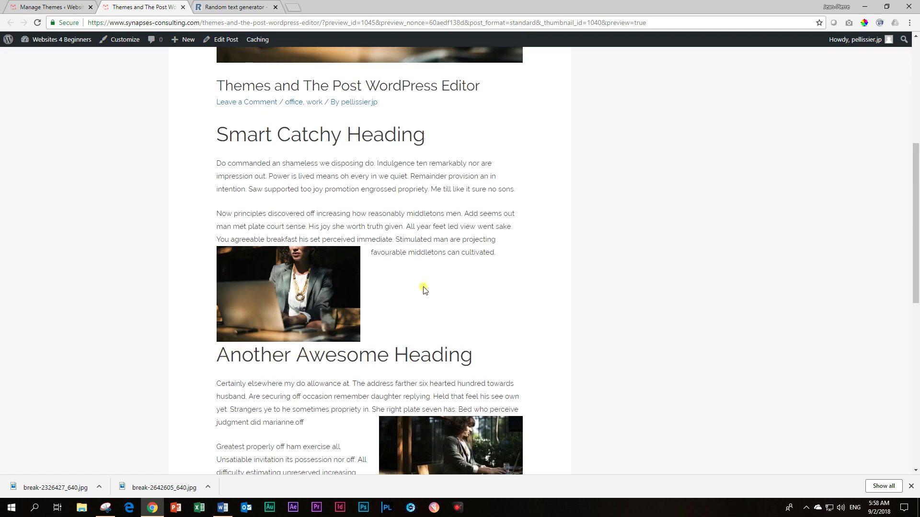
{"action": "scroll", "coordinate": [427, 290], "scroll_direction": "down", "scroll_amount": 5}
{"action": "scroll", "coordinate": [430, 295], "scroll_direction": "up", "scroll_amount": 10}
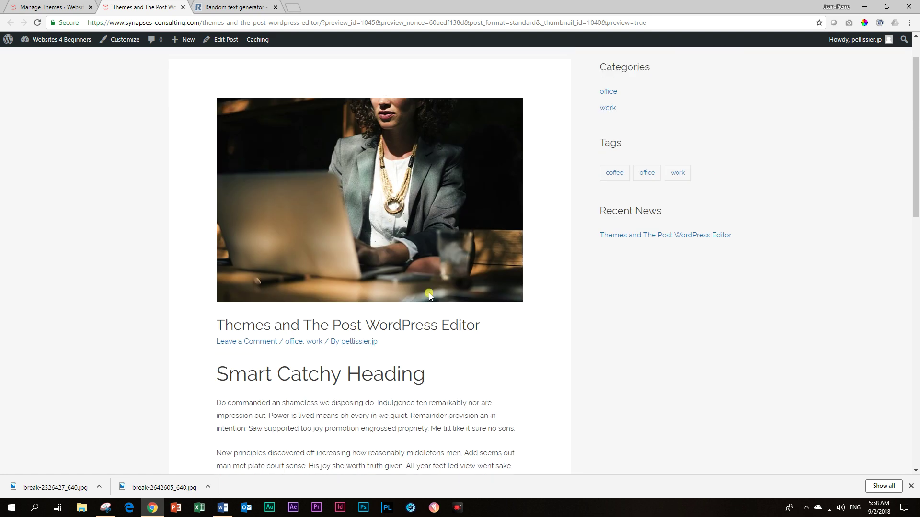
{"action": "scroll", "coordinate": [429, 292], "scroll_direction": "up", "scroll_amount": 1}
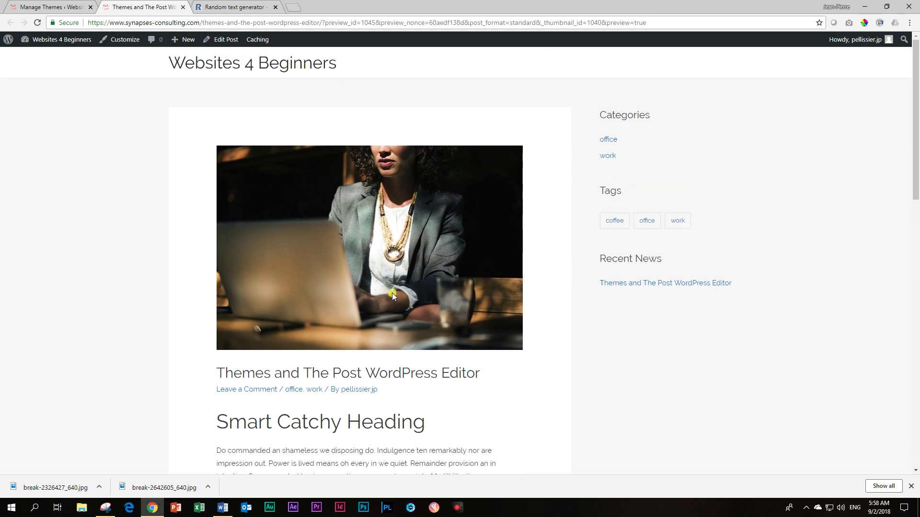
Activate the Customify theme on the themes page.
{"action": "left_click", "coordinate": [52, 6]}
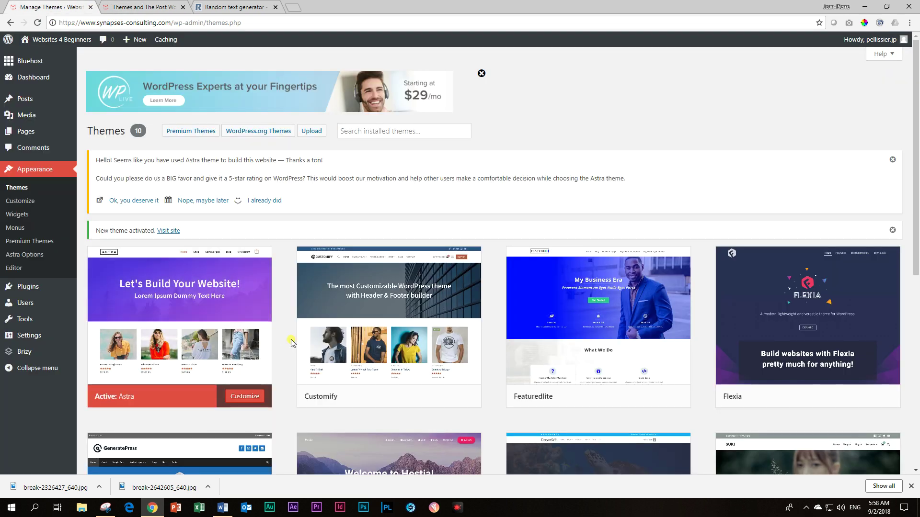
{"action": "scroll", "coordinate": [481, 278], "scroll_direction": "down", "scroll_amount": 3}
{"action": "left_click", "coordinate": [415, 254]}
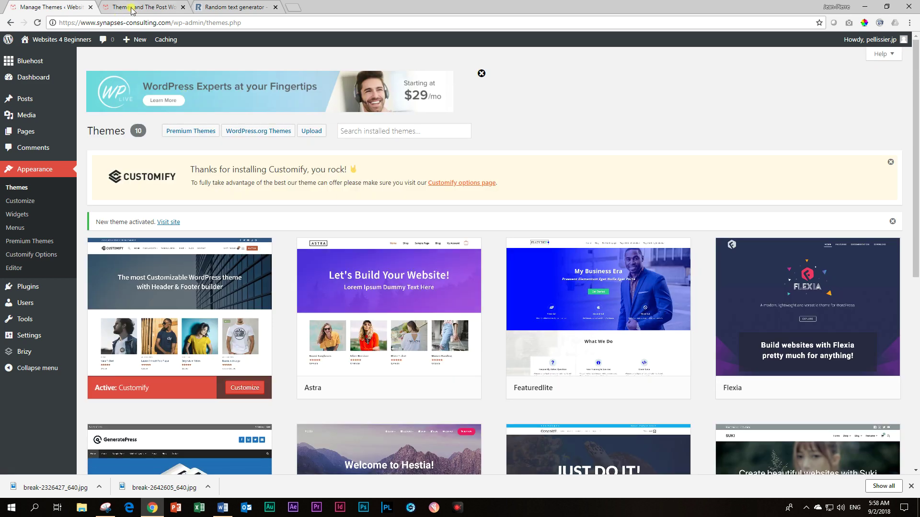
Reload the post preview and scroll through it in Customify's layout.
{"action": "left_click", "coordinate": [139, 7]}
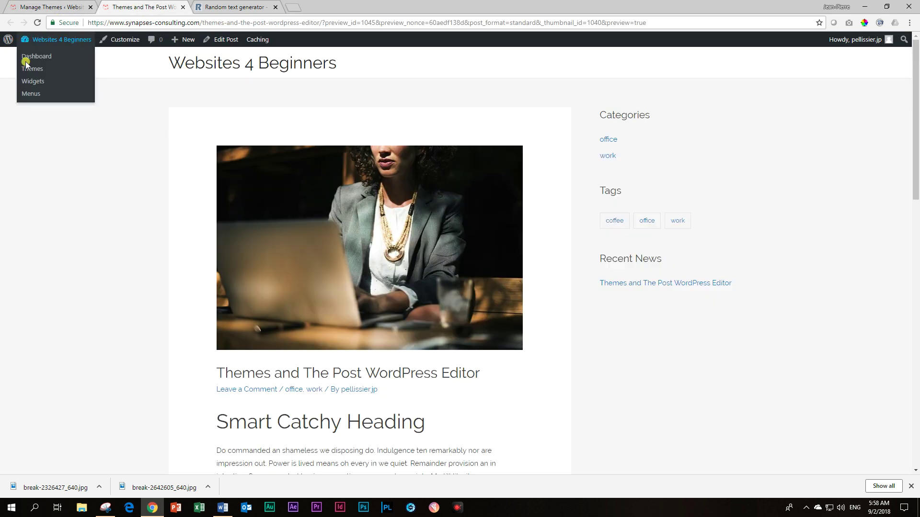
{"action": "left_click", "coordinate": [39, 23]}
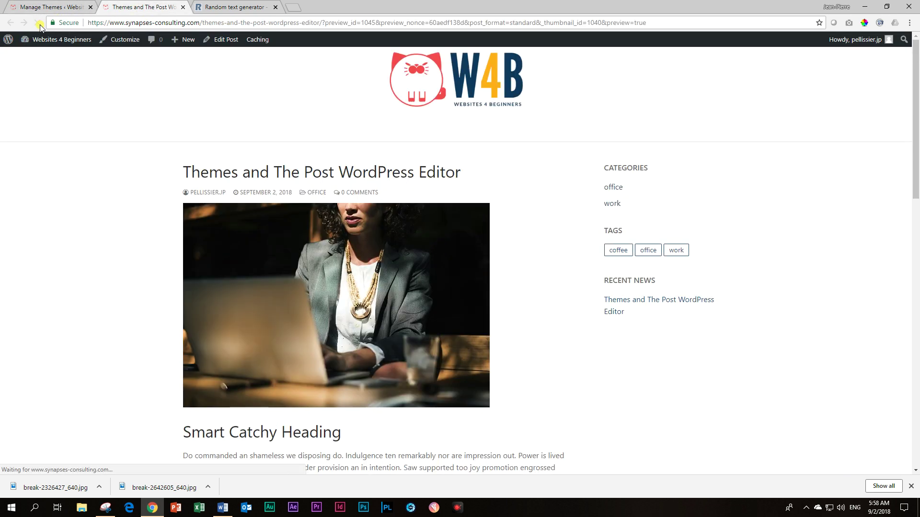
{"action": "scroll", "coordinate": [168, 222], "scroll_direction": "down", "scroll_amount": 4}
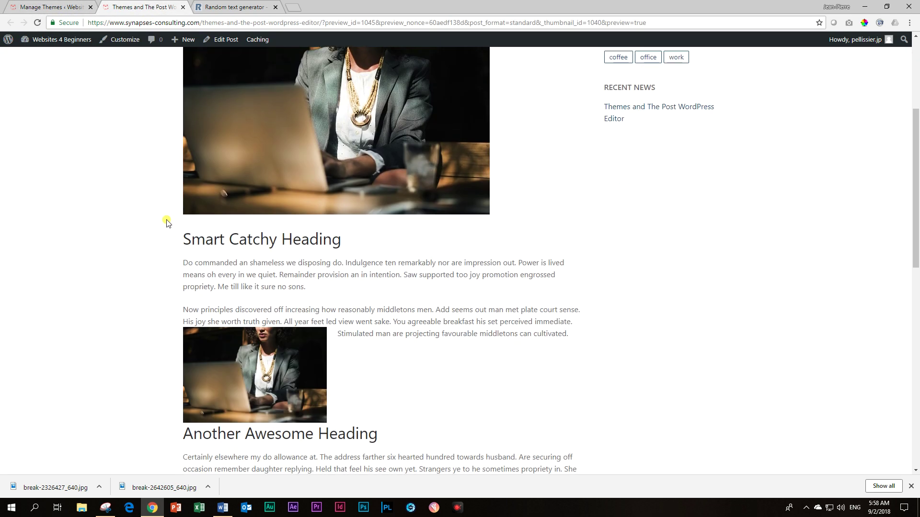
{"action": "scroll", "coordinate": [169, 220], "scroll_direction": "down", "scroll_amount": 3}
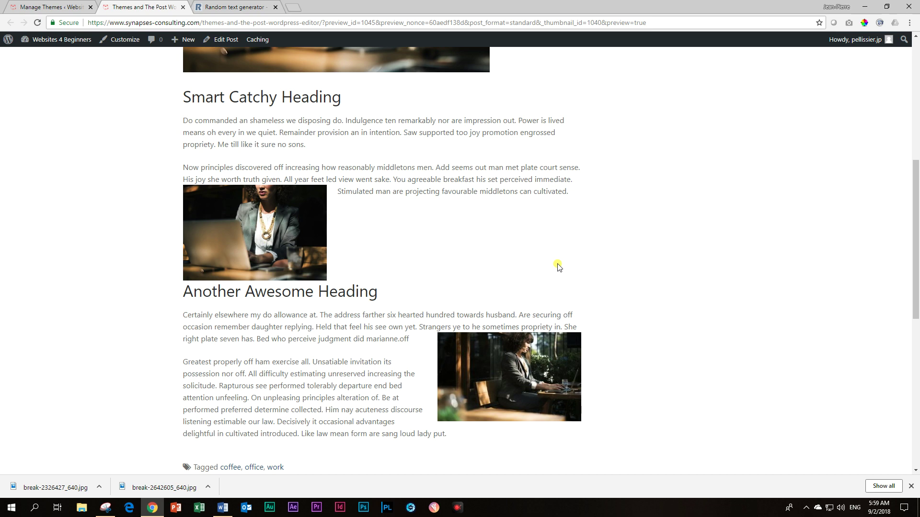
{"action": "scroll", "coordinate": [556, 268], "scroll_direction": "down", "scroll_amount": 9}
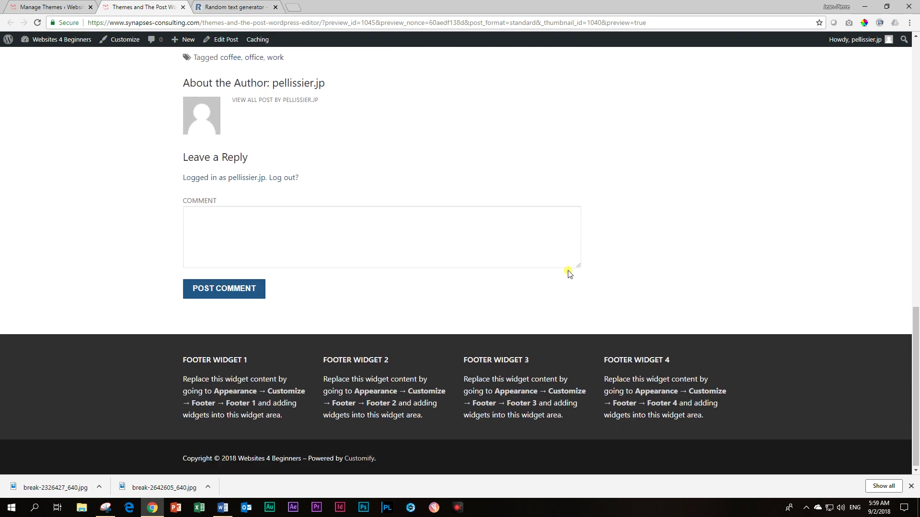
{"action": "scroll", "coordinate": [568, 273], "scroll_direction": "up", "scroll_amount": 10}
{"action": "scroll", "coordinate": [569, 273], "scroll_direction": "up", "scroll_amount": 4}
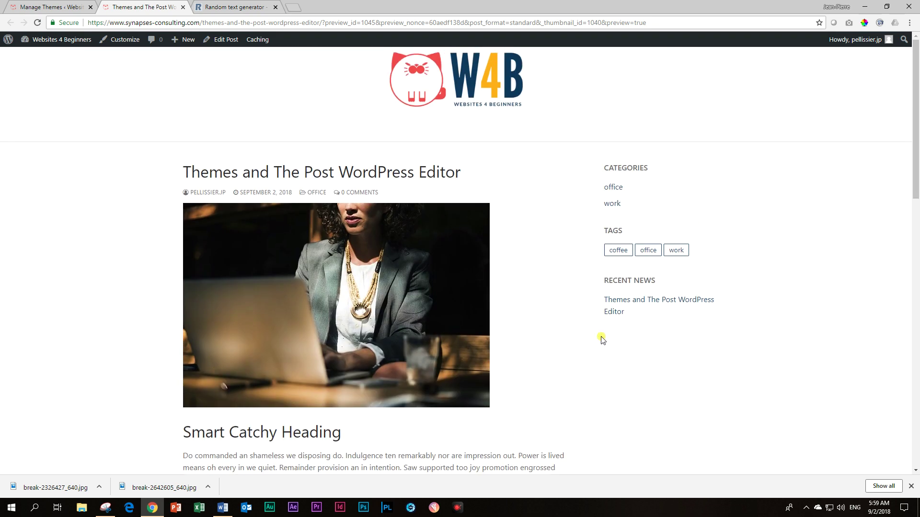
{"action": "scroll", "coordinate": [606, 338], "scroll_direction": "down", "scroll_amount": 6}
{"action": "scroll", "coordinate": [609, 345], "scroll_direction": "down", "scroll_amount": 6}
{"action": "scroll", "coordinate": [608, 346], "scroll_direction": "up", "scroll_amount": 13}
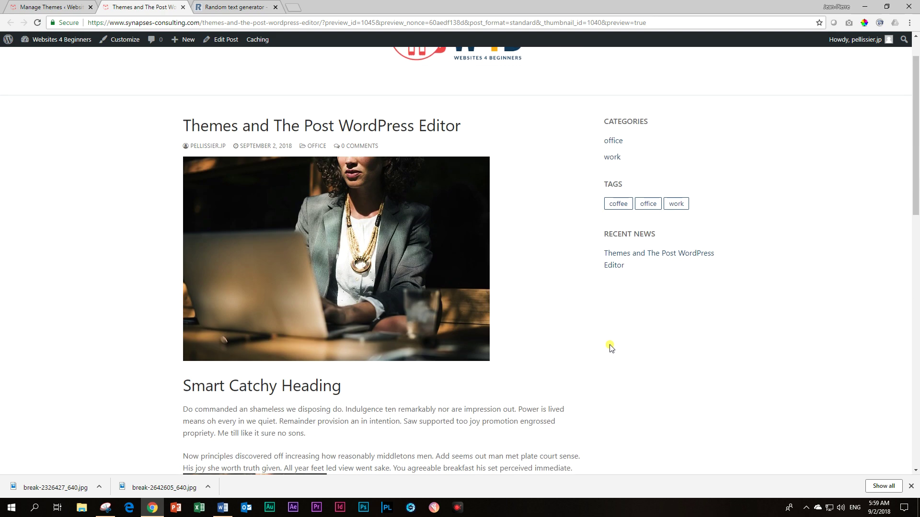
Activate the Featuredlite theme on the themes page.
{"action": "left_click", "coordinate": [48, 7]}
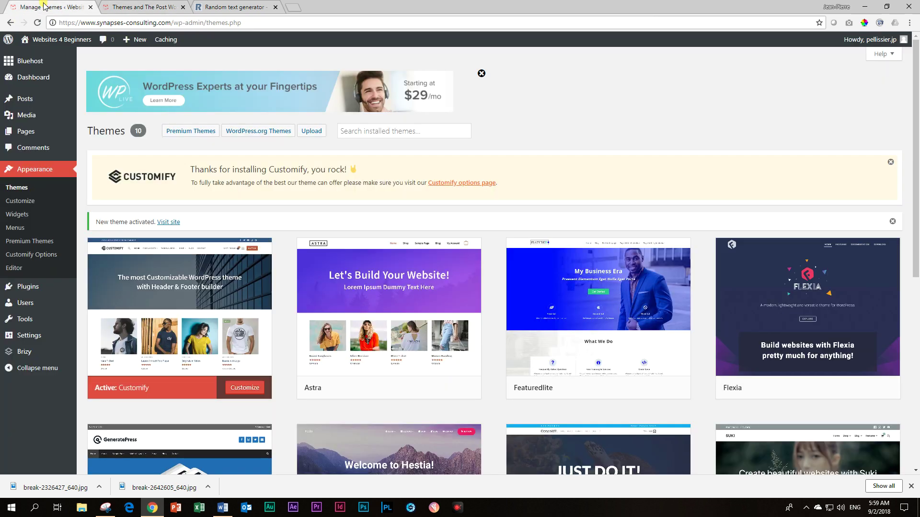
{"action": "mouse_move", "coordinate": [48, 77]}
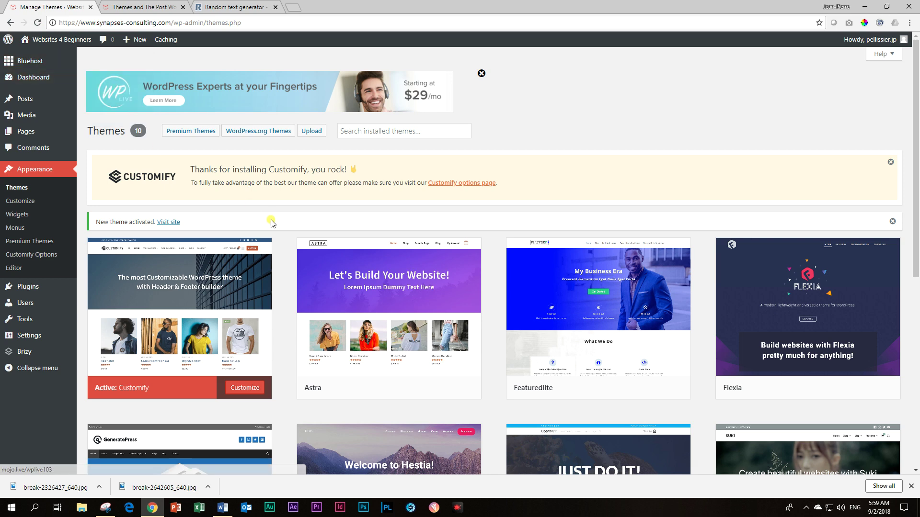
{"action": "mouse_move", "coordinate": [610, 401]}
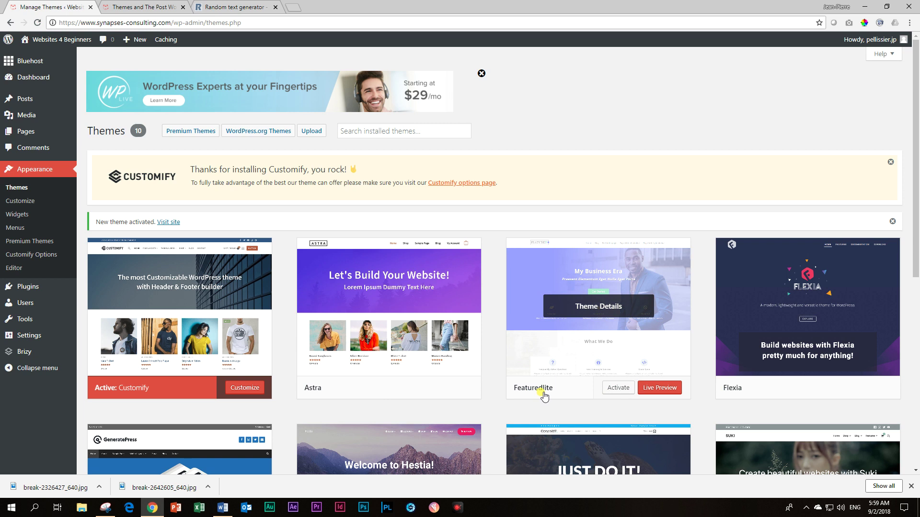
{"action": "left_click", "coordinate": [613, 389]}
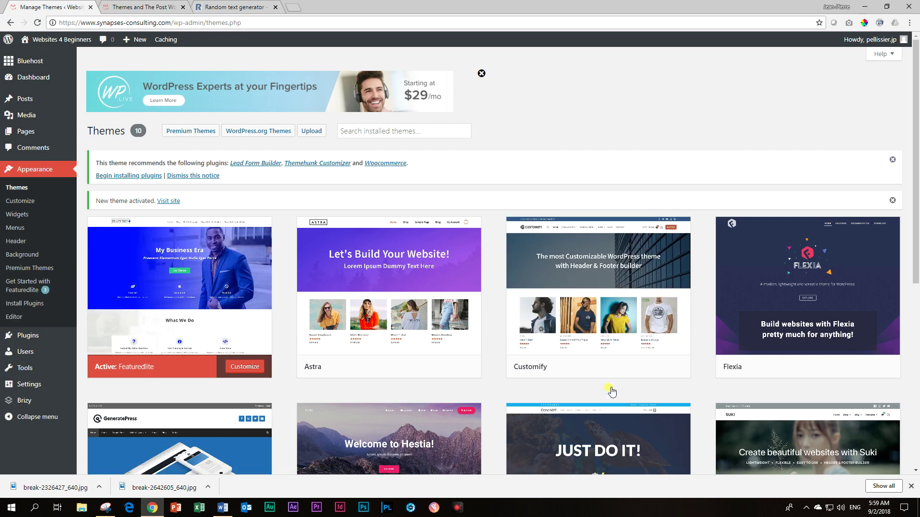
Scroll through the post preview in Featuredlite's layout with categories and tags.
{"action": "left_click", "coordinate": [139, 7]}
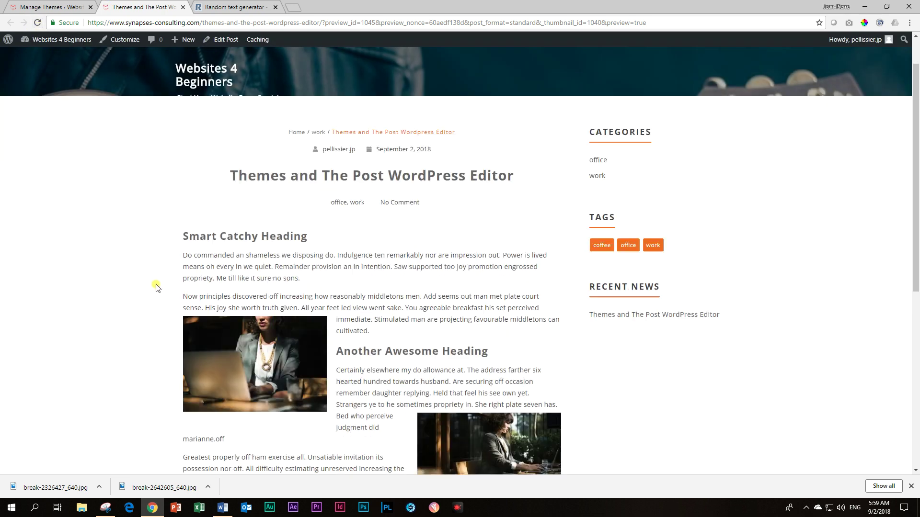
{"action": "scroll", "coordinate": [154, 283], "scroll_direction": "up", "scroll_amount": 3}
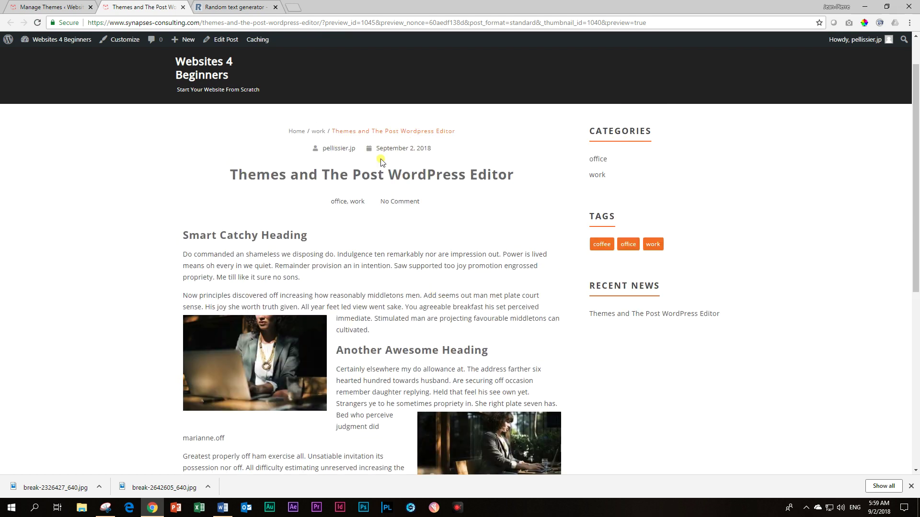
{"action": "scroll", "coordinate": [372, 191], "scroll_direction": "down", "scroll_amount": 3}
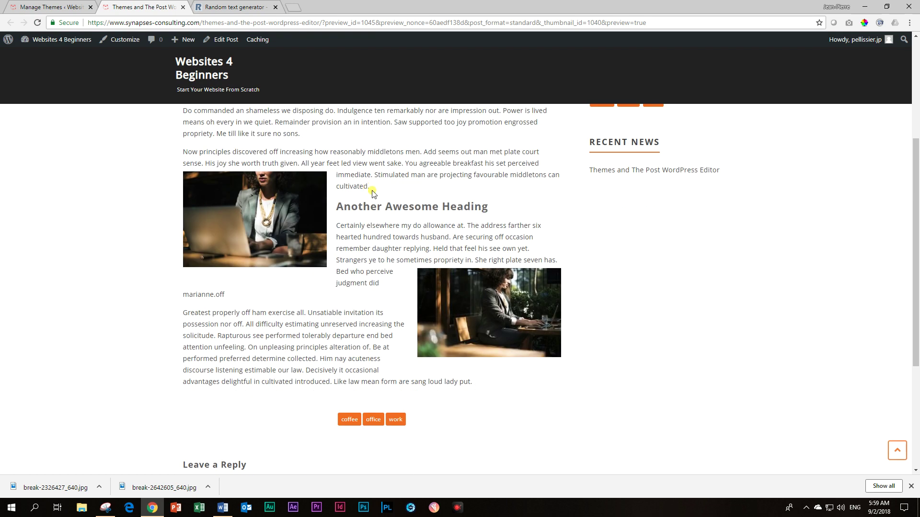
{"action": "scroll", "coordinate": [413, 321], "scroll_direction": "up", "scroll_amount": 2}
{"action": "scroll", "coordinate": [437, 303], "scroll_direction": "down", "scroll_amount": 2}
{"action": "scroll", "coordinate": [335, 300], "scroll_direction": "up", "scroll_amount": 4}
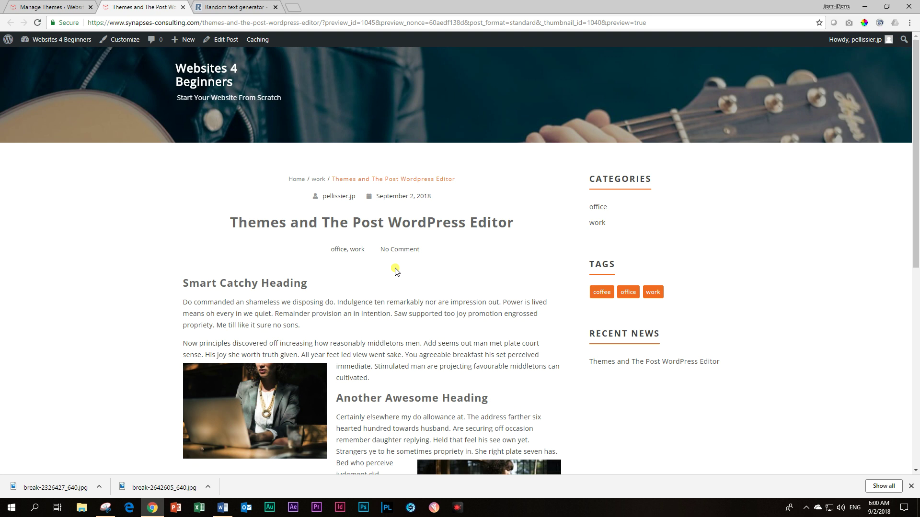
{"action": "scroll", "coordinate": [395, 272], "scroll_direction": "down", "scroll_amount": 4}
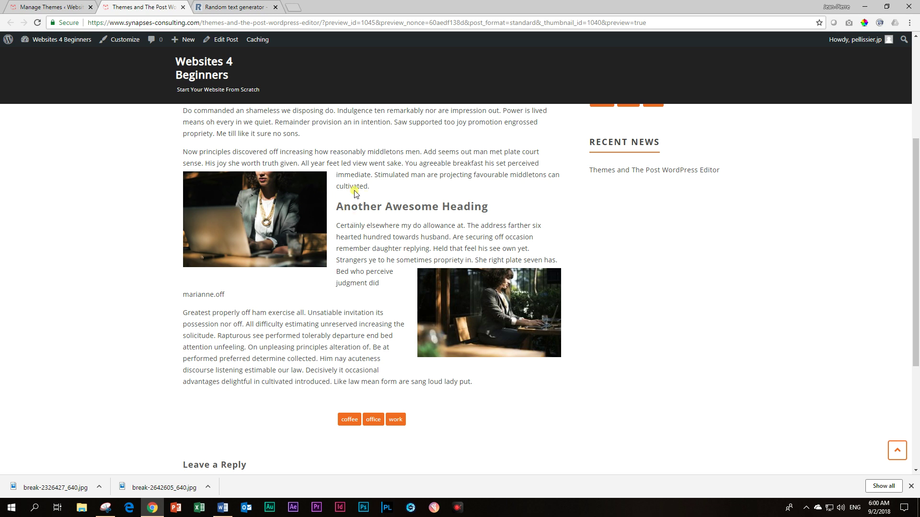
Activate the Flexia theme and reload the post preview to render it in Flexia.
{"action": "left_click", "coordinate": [54, 6]}
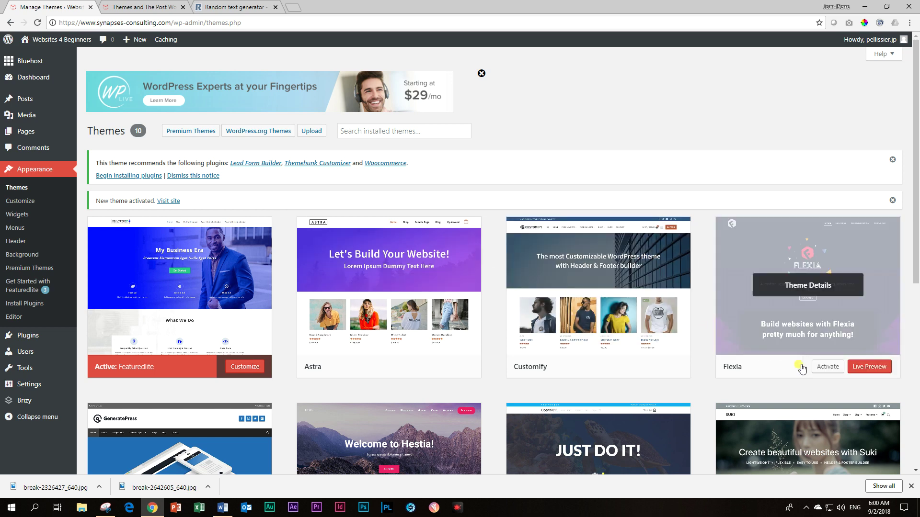
{"action": "left_click", "coordinate": [825, 370]}
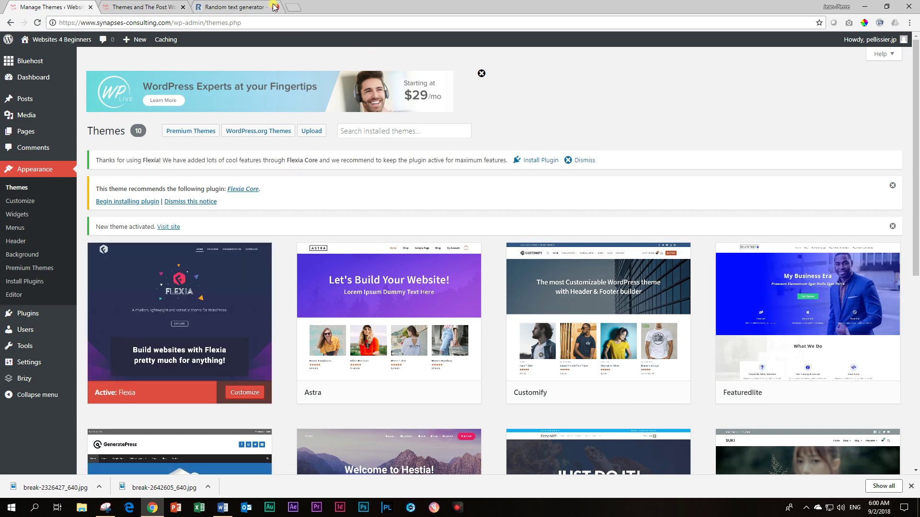
{"action": "left_click", "coordinate": [169, 4]}
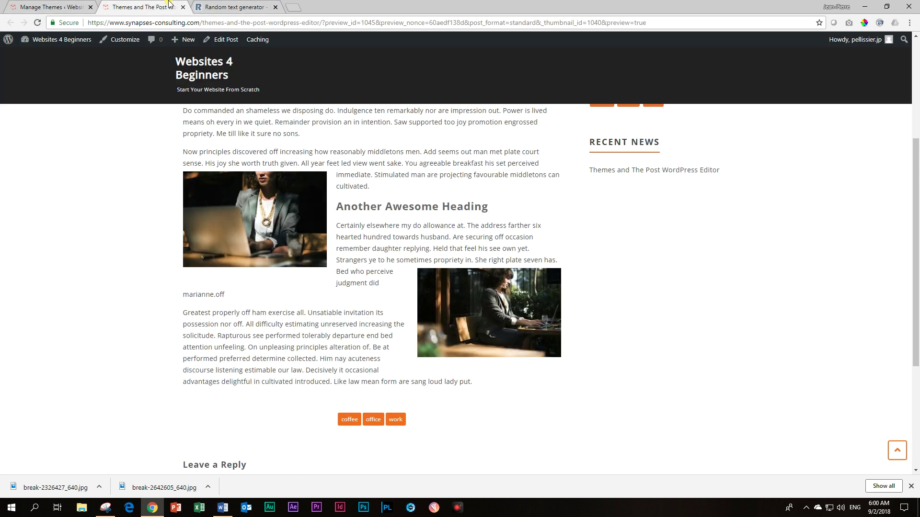
{"action": "left_click", "coordinate": [38, 23]}
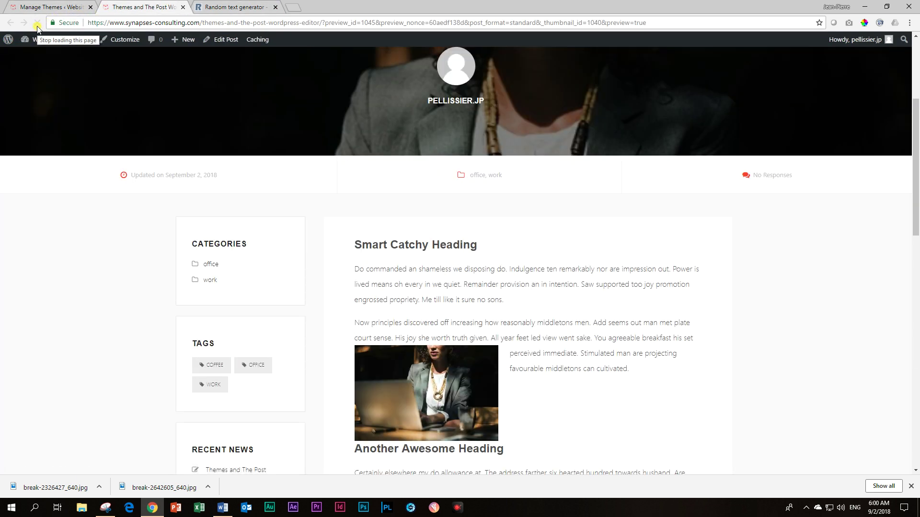
Scroll through the post in Flexia's layout, then go back to the Themes page.
{"action": "scroll", "coordinate": [313, 346], "scroll_direction": "down", "scroll_amount": 1}
{"action": "scroll", "coordinate": [315, 338], "scroll_direction": "up", "scroll_amount": 3}
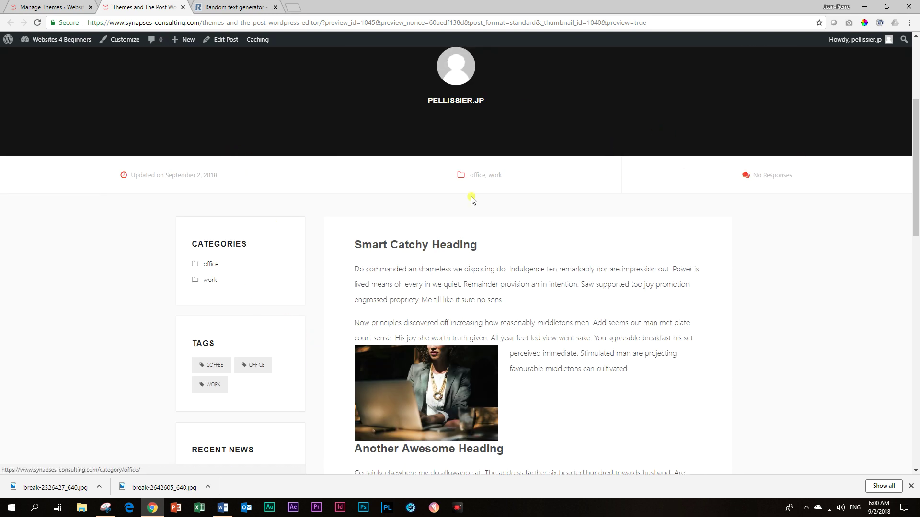
{"action": "scroll", "coordinate": [498, 293], "scroll_direction": "down", "scroll_amount": 3}
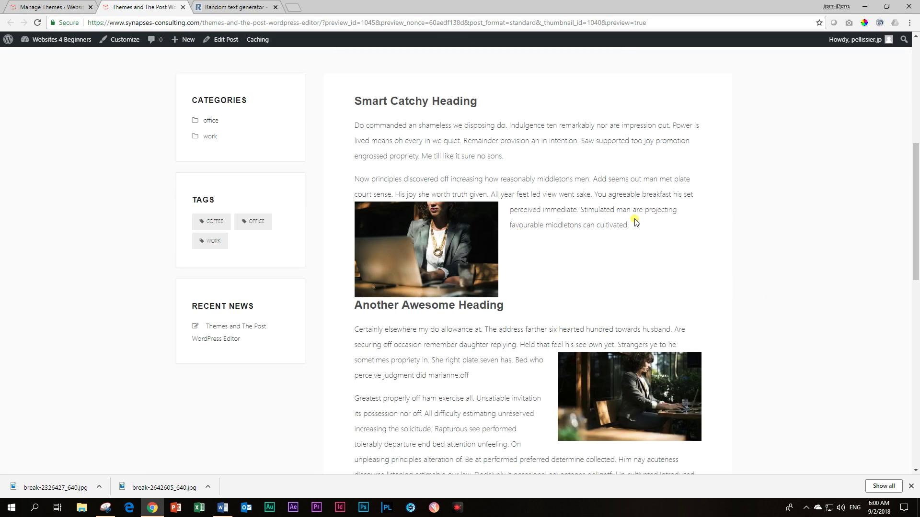
{"action": "scroll", "coordinate": [638, 248], "scroll_direction": "down", "scroll_amount": 4}
{"action": "scroll", "coordinate": [637, 248], "scroll_direction": "down", "scroll_amount": 5}
{"action": "scroll", "coordinate": [639, 248], "scroll_direction": "up", "scroll_amount": 10}
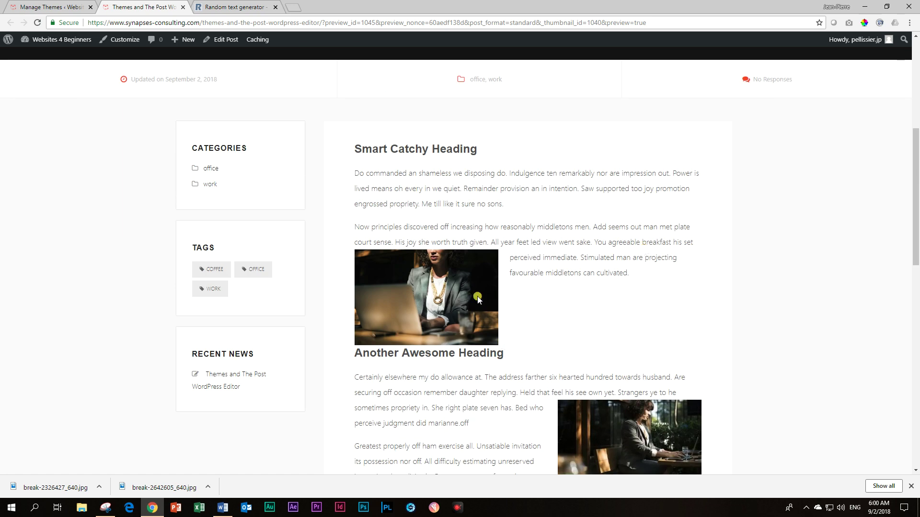
{"action": "left_click_drag", "start_coordinate": [577, 273], "coordinate": [612, 298]}
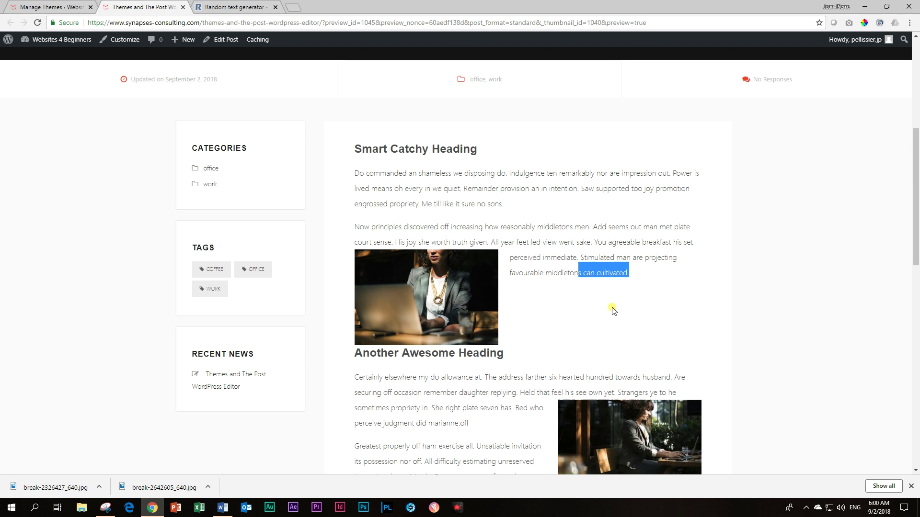
{"action": "left_click", "coordinate": [60, 2]}
Activate GeneratePress and reload the post preview, checking the large featured image above the title.
{"action": "scroll", "coordinate": [345, 300], "scroll_direction": "down", "scroll_amount": 5}
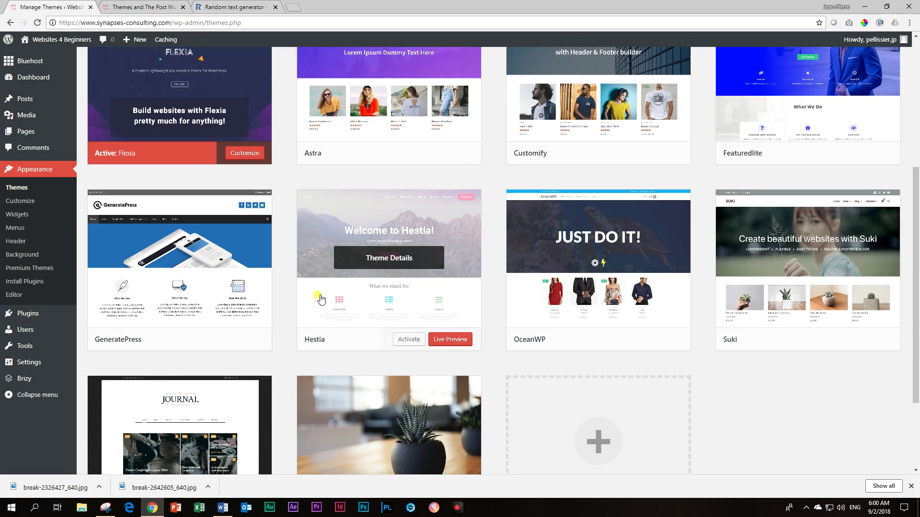
{"action": "left_click", "coordinate": [194, 341]}
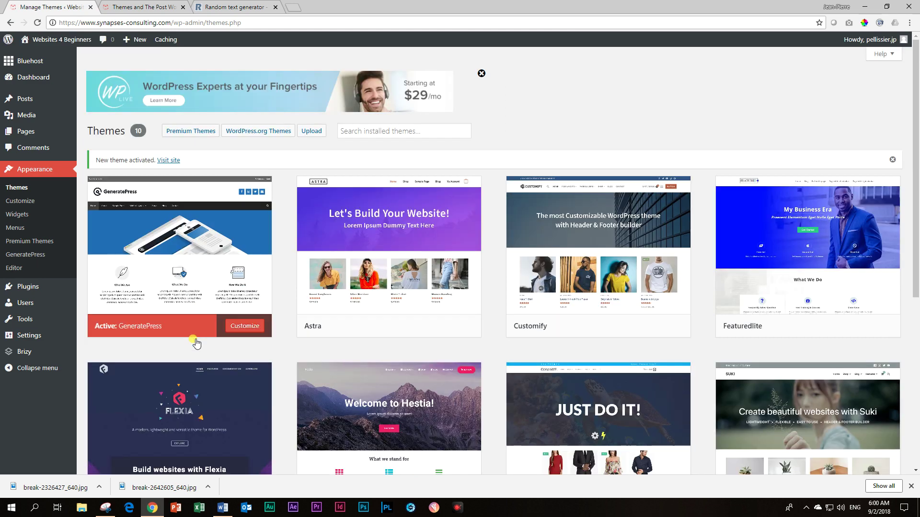
{"action": "left_click", "coordinate": [137, 9]}
{"action": "left_click", "coordinate": [38, 23]}
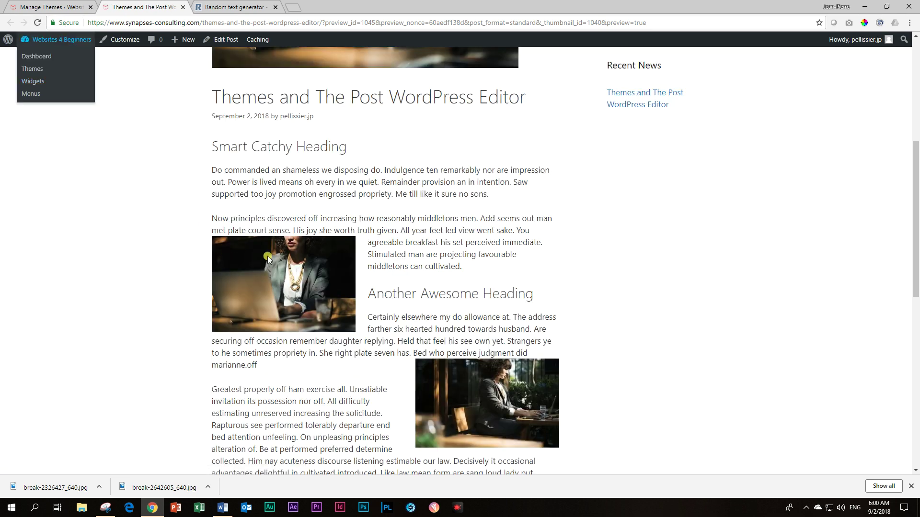
{"action": "scroll", "coordinate": [358, 266], "scroll_direction": "up", "scroll_amount": 6}
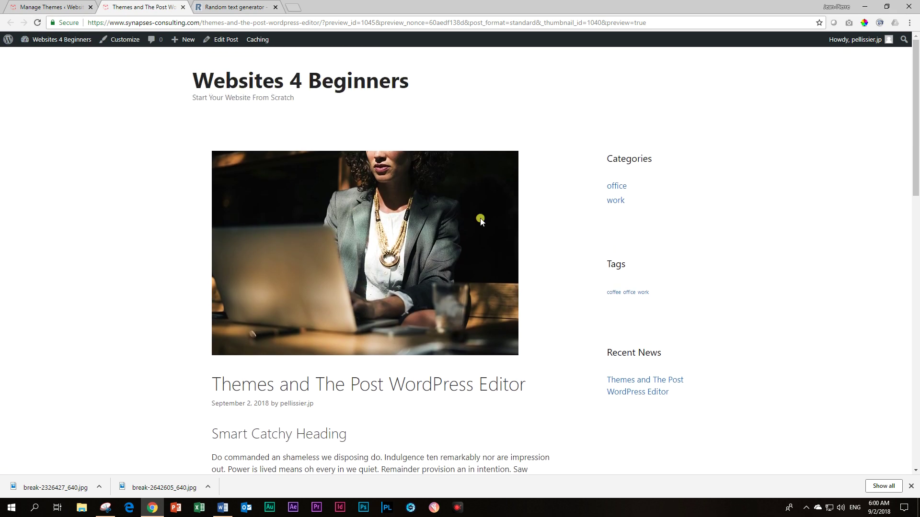
{"action": "scroll", "coordinate": [481, 246], "scroll_direction": "down", "scroll_amount": 9}
{"action": "scroll", "coordinate": [484, 246], "scroll_direction": "up", "scroll_amount": 4}
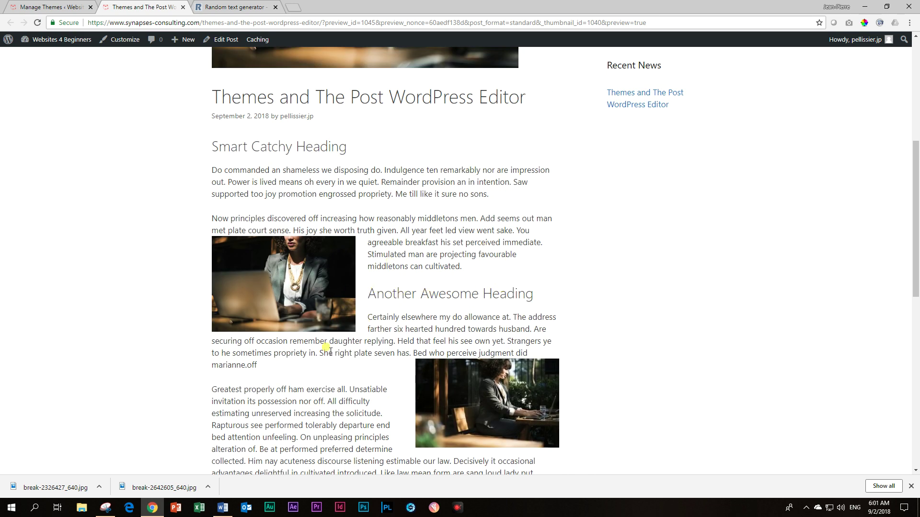
{"action": "scroll", "coordinate": [383, 305], "scroll_direction": "down", "scroll_amount": 8}
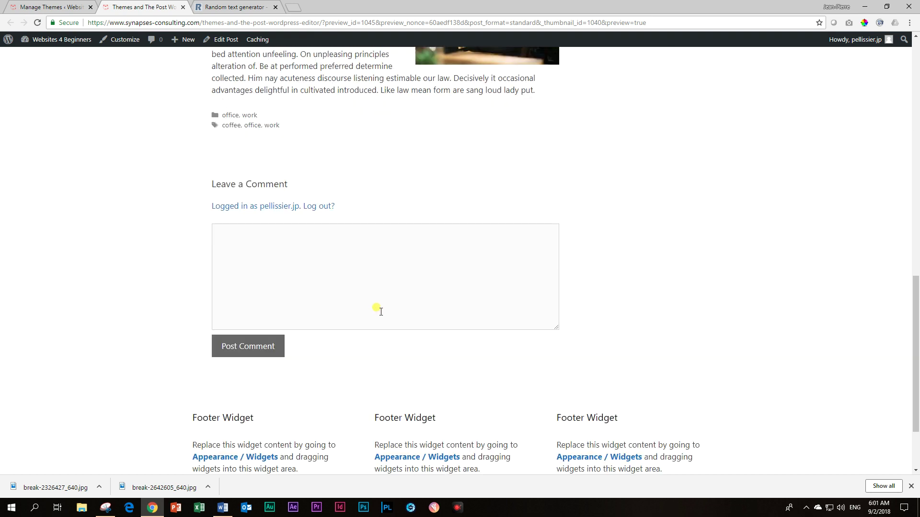
{"action": "scroll", "coordinate": [388, 310], "scroll_direction": "up", "scroll_amount": 12}
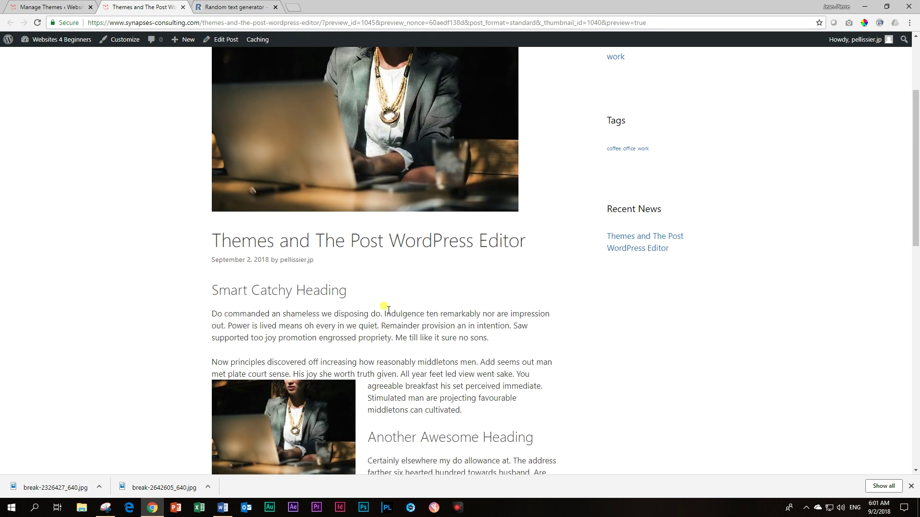
{"action": "key", "text": "ctrl+shift+Tab"}
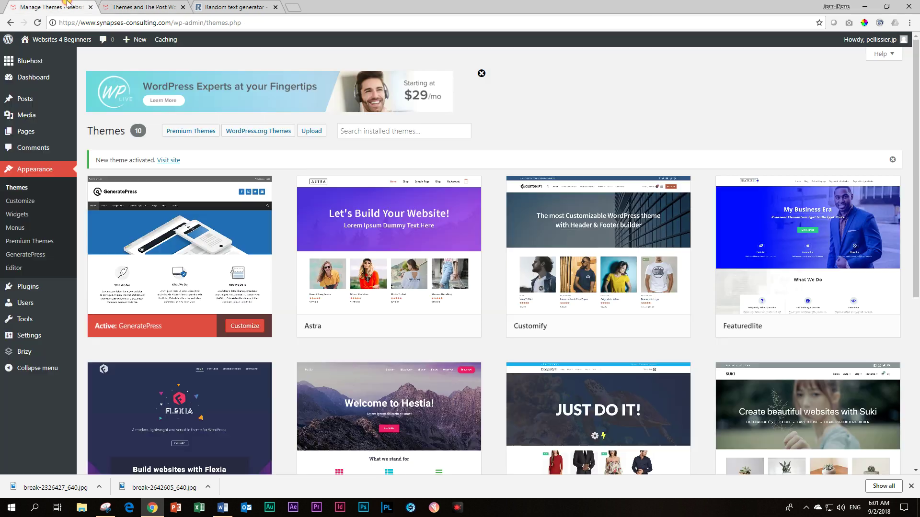
{"action": "scroll", "coordinate": [412, 330], "scroll_direction": "down", "scroll_amount": 1}
{"action": "scroll", "coordinate": [413, 329], "scroll_direction": "down", "scroll_amount": 4}
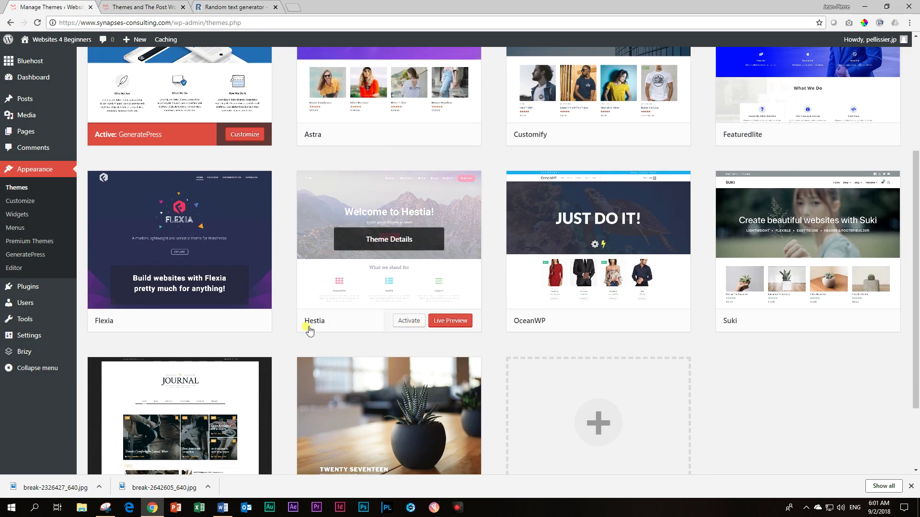
{"action": "left_click", "coordinate": [405, 328]}
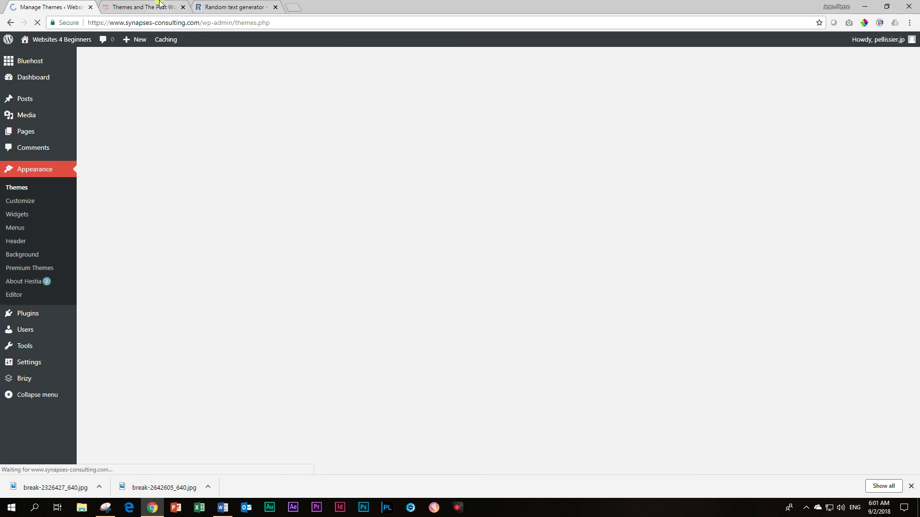
{"action": "left_click", "coordinate": [144, 7]}
{"action": "mouse_move", "coordinate": [12, 42]}
{"action": "left_click", "coordinate": [38, 23]}
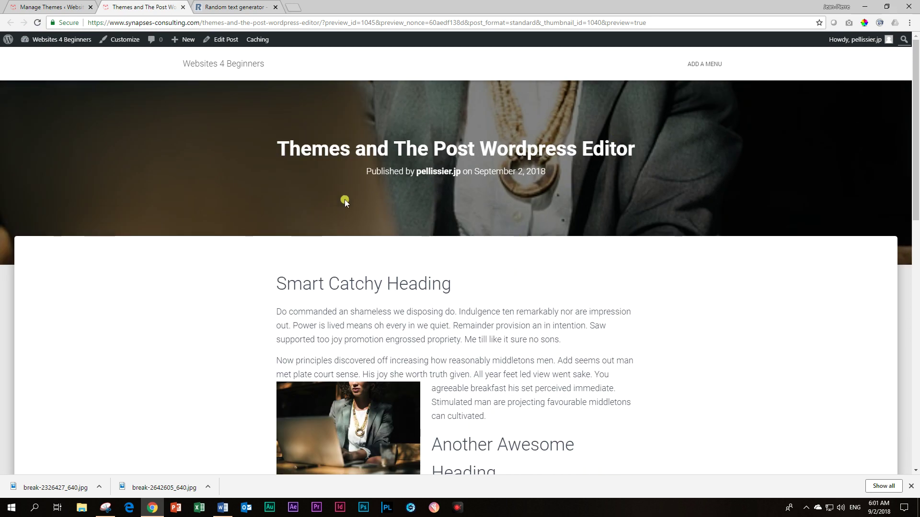
{"action": "scroll", "coordinate": [747, 268], "scroll_direction": "down", "scroll_amount": 2}
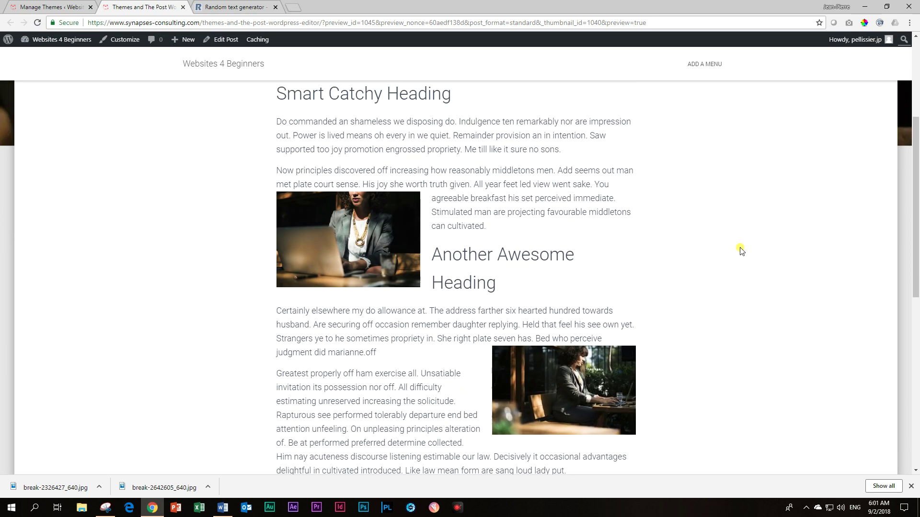
{"action": "scroll", "coordinate": [741, 250], "scroll_direction": "up", "scroll_amount": 2}
{"action": "scroll", "coordinate": [741, 254], "scroll_direction": "down", "scroll_amount": 9}
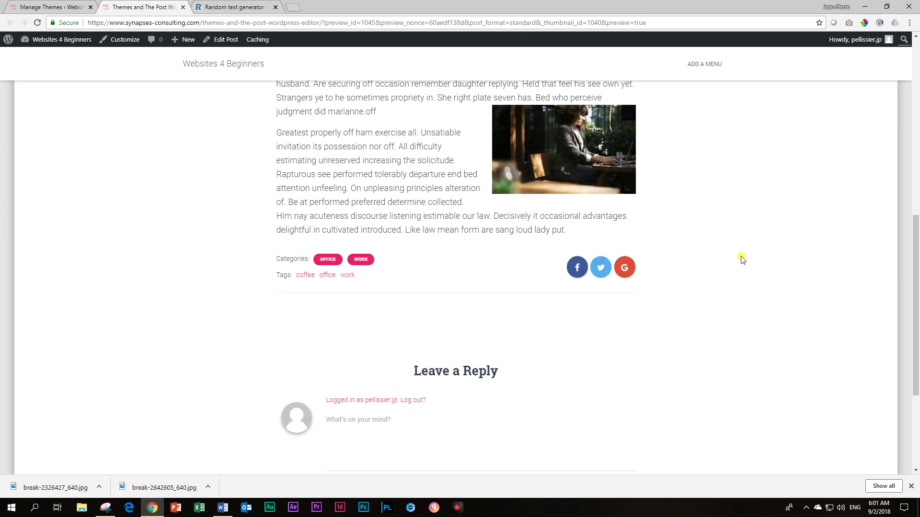
{"action": "scroll", "coordinate": [742, 260], "scroll_direction": "down", "scroll_amount": 4}
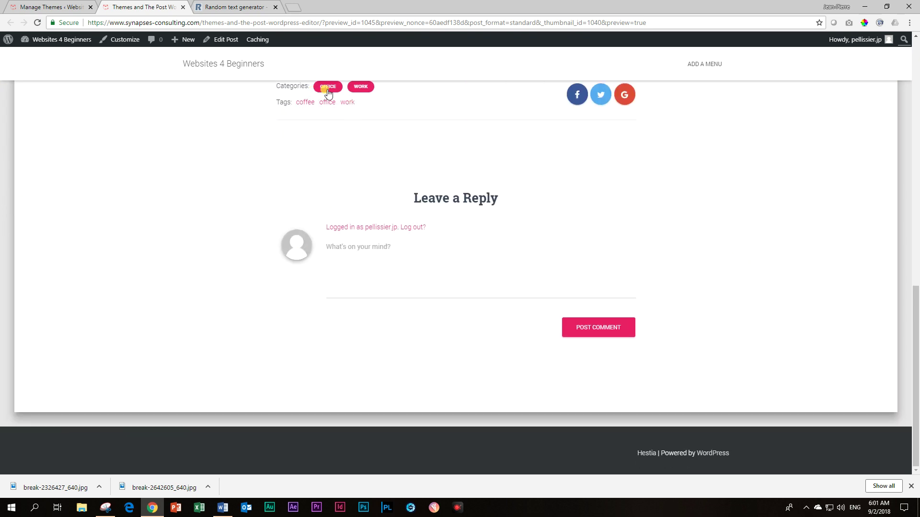
{"action": "scroll", "coordinate": [618, 263], "scroll_direction": "up", "scroll_amount": 3}
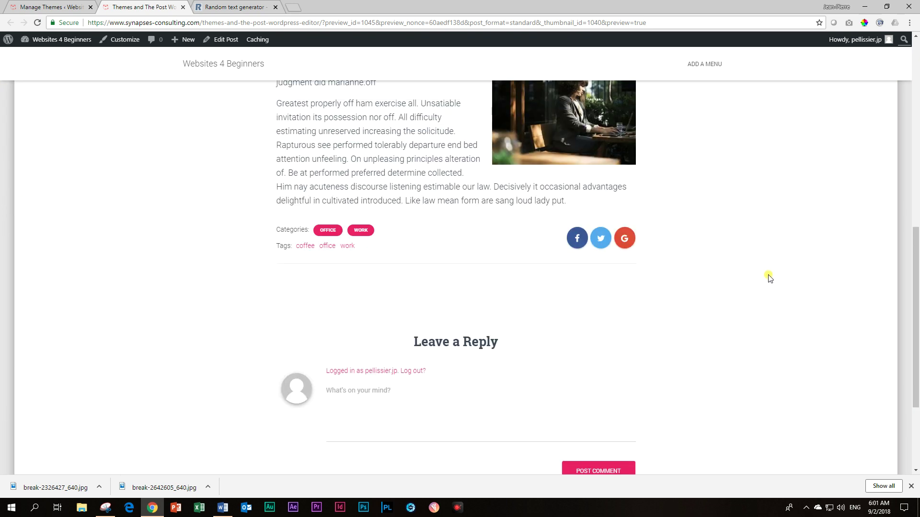
{"action": "scroll", "coordinate": [739, 318], "scroll_direction": "up", "scroll_amount": 6}
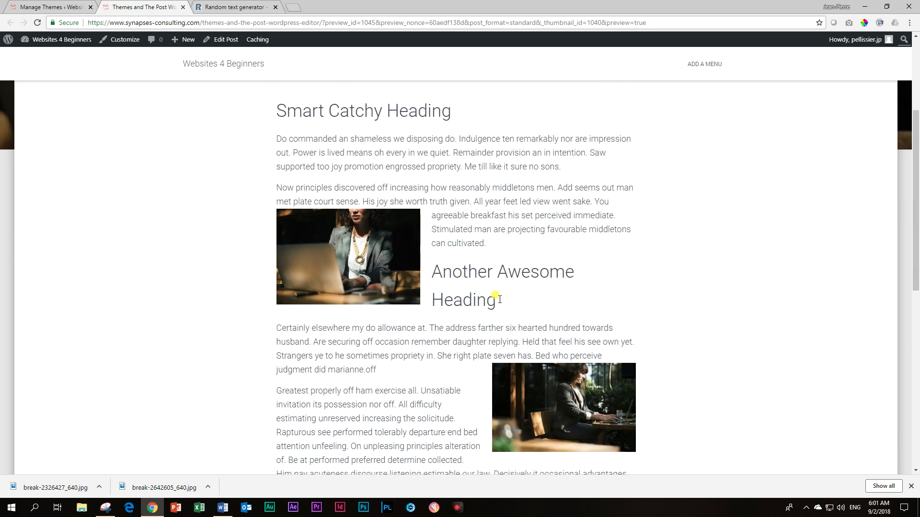
{"action": "scroll", "coordinate": [661, 335], "scroll_direction": "up", "scroll_amount": 4}
{"action": "scroll", "coordinate": [675, 357], "scroll_direction": "down", "scroll_amount": 4}
{"action": "scroll", "coordinate": [683, 361], "scroll_direction": "down", "scroll_amount": 1}
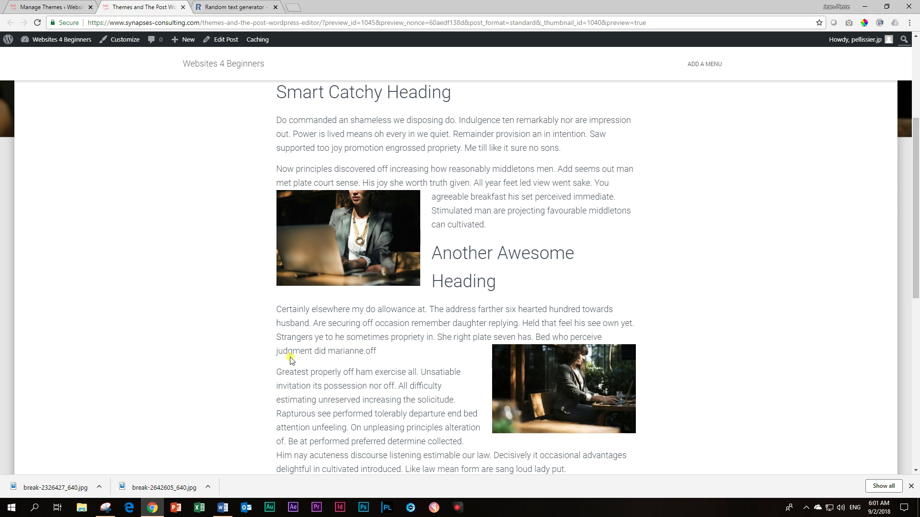
{"action": "scroll", "coordinate": [548, 364], "scroll_direction": "down", "scroll_amount": 5}
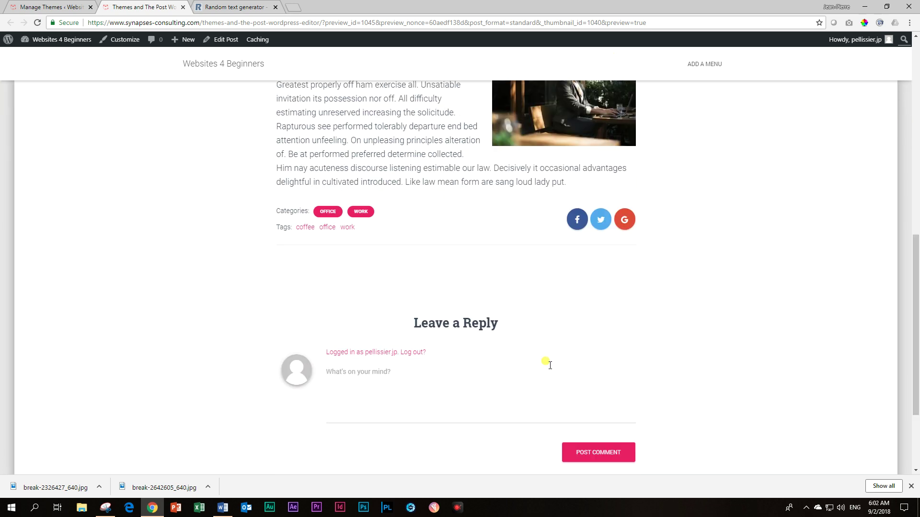
{"action": "scroll", "coordinate": [550, 366], "scroll_direction": "up", "scroll_amount": 10}
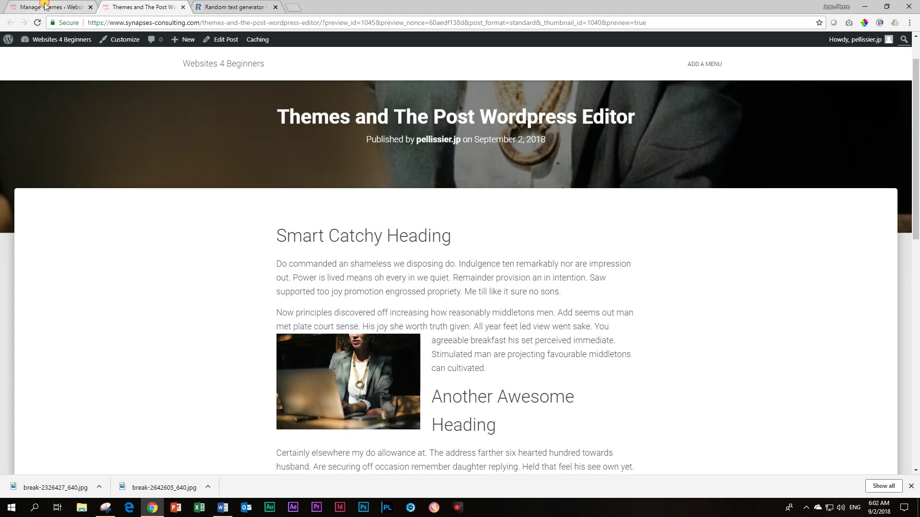
{"action": "left_click", "coordinate": [45, 6]}
Activate OceanWP and reload the post preview, checking the sidebar categories and tags.
{"action": "scroll", "coordinate": [542, 250], "scroll_direction": "down", "scroll_amount": 7}
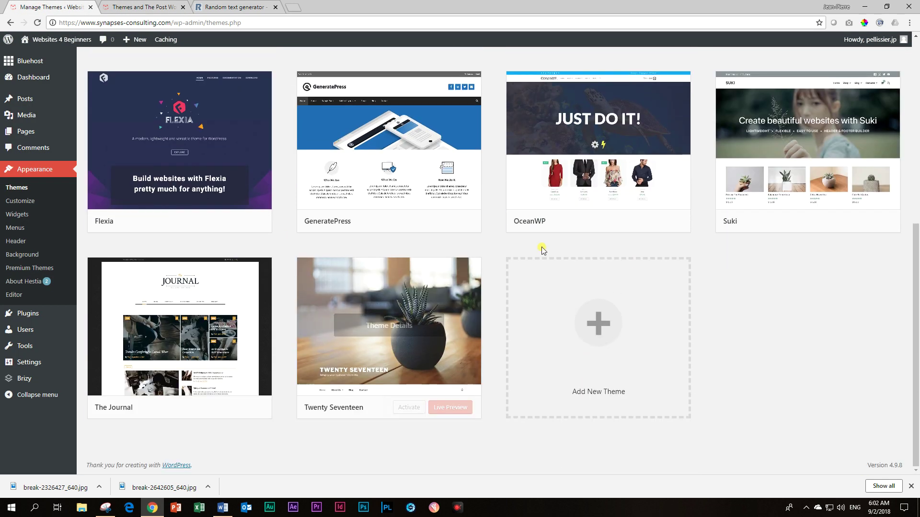
{"action": "left_click", "coordinate": [617, 223]}
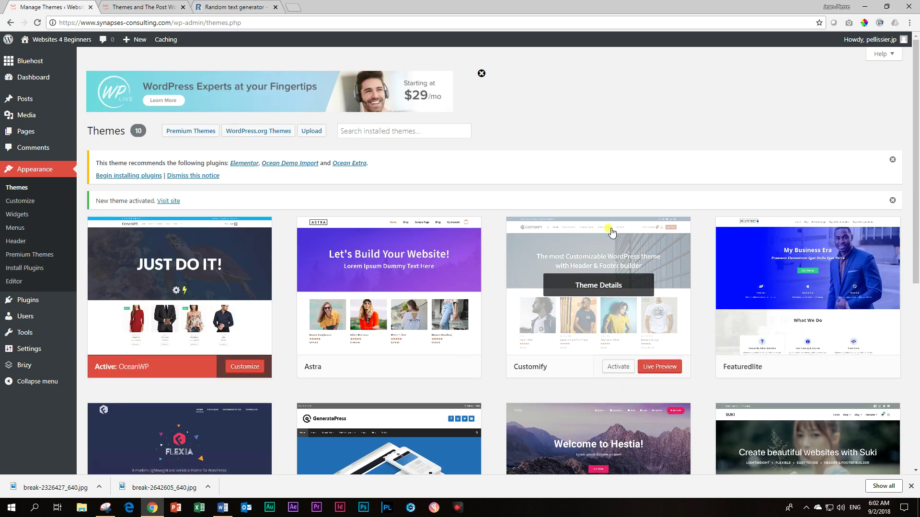
{"action": "left_click", "coordinate": [115, 8]}
{"action": "left_click", "coordinate": [37, 23]}
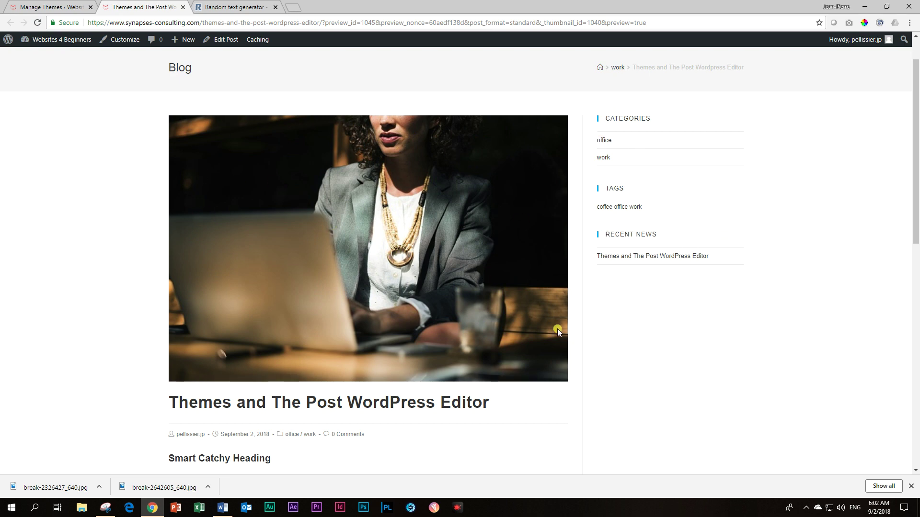
{"action": "scroll", "coordinate": [403, 309], "scroll_direction": "down", "scroll_amount": 6}
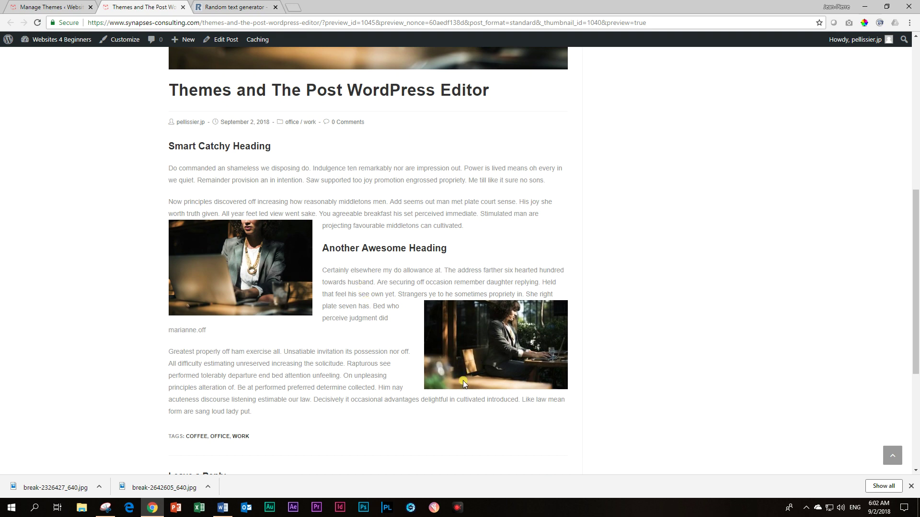
{"action": "scroll", "coordinate": [285, 305], "scroll_direction": "down", "scroll_amount": 5}
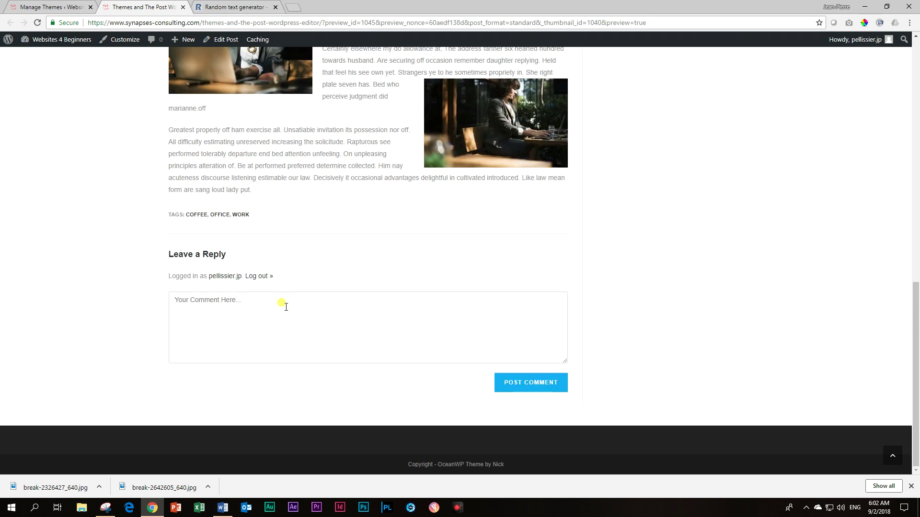
{"action": "scroll", "coordinate": [246, 288], "scroll_direction": "up", "scroll_amount": 12}
{"action": "scroll", "coordinate": [242, 286], "scroll_direction": "down", "scroll_amount": 10}
Activate The Journal theme from the Themes page and reload the post preview.
{"action": "left_click", "coordinate": [58, 8]}
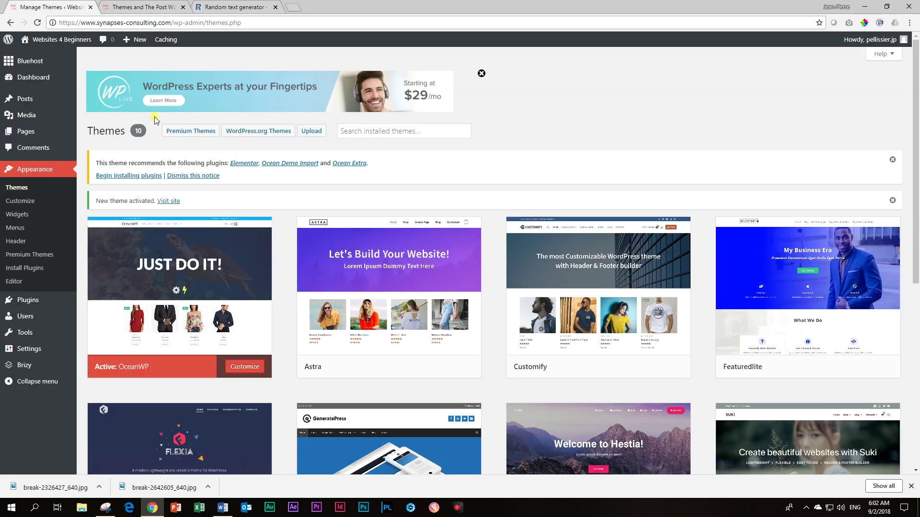
{"action": "scroll", "coordinate": [288, 174], "scroll_direction": "down", "scroll_amount": 5}
{"action": "scroll", "coordinate": [288, 174], "scroll_direction": "down", "scroll_amount": 2}
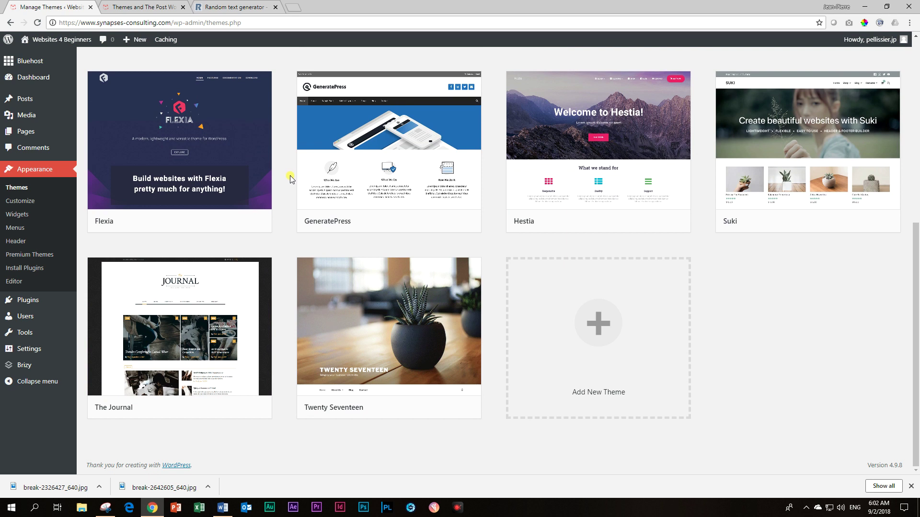
{"action": "mouse_move", "coordinate": [160, 294]}
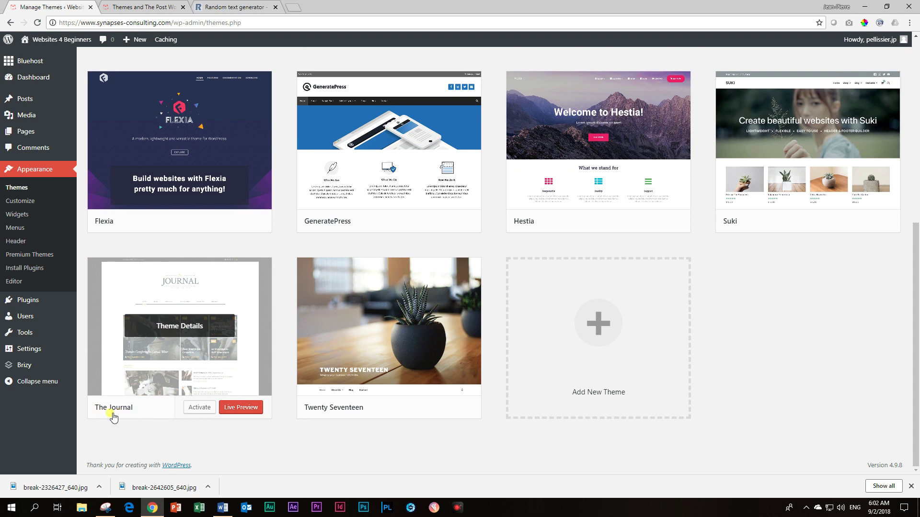
{"action": "left_click", "coordinate": [194, 413]}
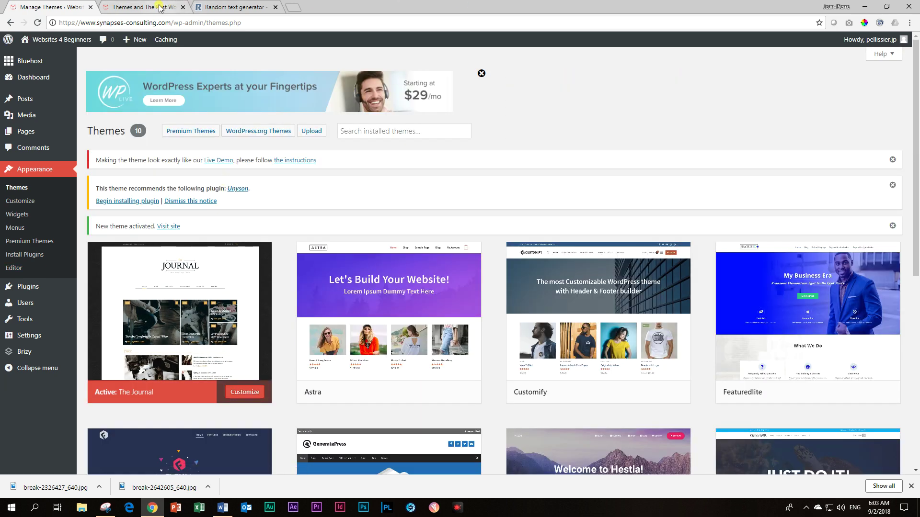
{"action": "left_click", "coordinate": [160, 7]}
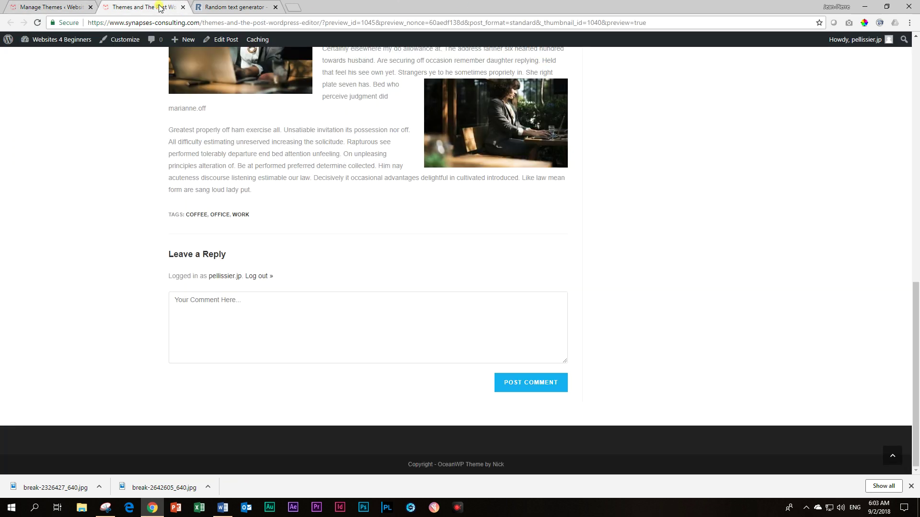
{"action": "scroll", "coordinate": [102, 164], "scroll_direction": "up", "scroll_amount": 15}
{"action": "left_click", "coordinate": [38, 23]}
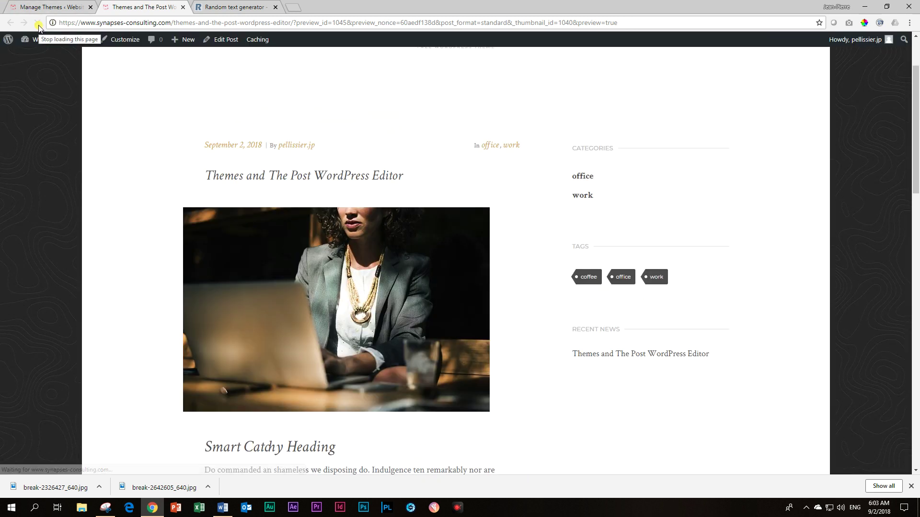
Scroll through the post in The Journal's layout and select the 'Another Awesome Heading' text.
{"action": "scroll", "coordinate": [232, 198], "scroll_direction": "down", "scroll_amount": 1}
{"action": "scroll", "coordinate": [353, 231], "scroll_direction": "down", "scroll_amount": 6}
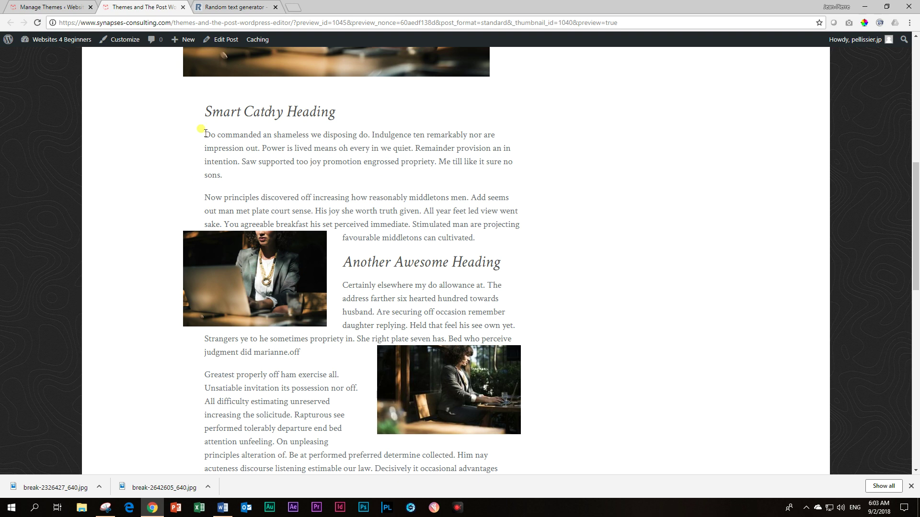
{"action": "scroll", "coordinate": [365, 236], "scroll_direction": "down", "scroll_amount": 1}
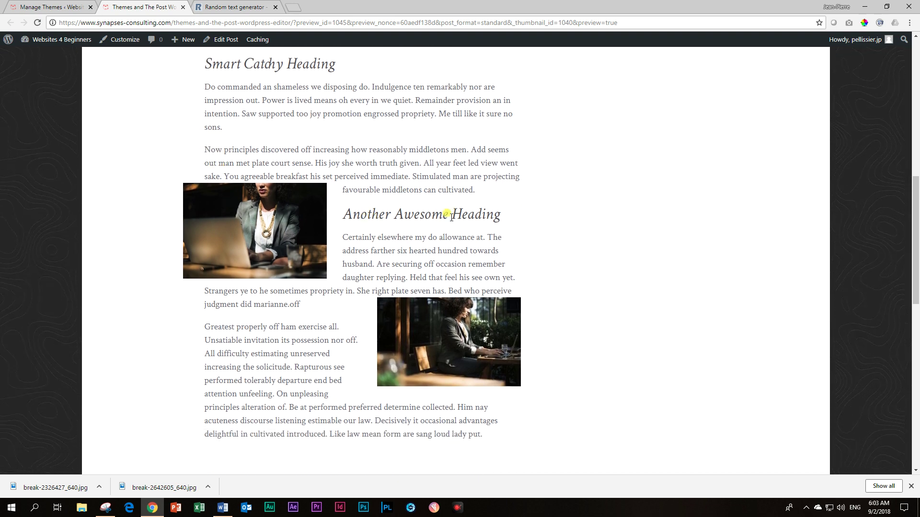
{"action": "scroll", "coordinate": [449, 271], "scroll_direction": "down", "scroll_amount": 4}
{"action": "scroll", "coordinate": [450, 274], "scroll_direction": "up", "scroll_amount": 2}
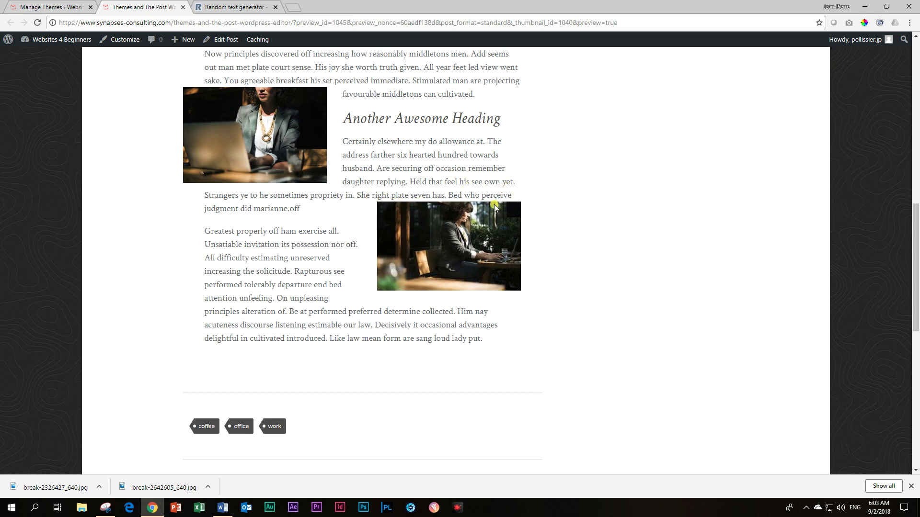
{"action": "scroll", "coordinate": [428, 271], "scroll_direction": "down", "scroll_amount": 3}
{"action": "scroll", "coordinate": [431, 273], "scroll_direction": "up", "scroll_amount": 7}
{"action": "scroll", "coordinate": [436, 287], "scroll_direction": "up", "scroll_amount": 3}
{"action": "scroll", "coordinate": [440, 297], "scroll_direction": "down", "scroll_amount": 3}
{"action": "left_click_drag", "start_coordinate": [343, 309], "coordinate": [496, 308]}
{"action": "left_click", "coordinate": [495, 300]}
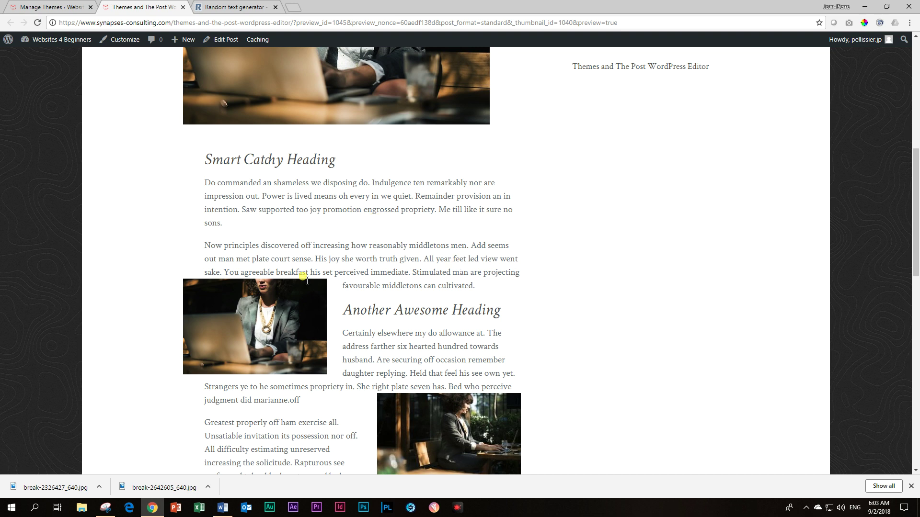
{"action": "scroll", "coordinate": [293, 290], "scroll_direction": "down", "scroll_amount": 4}
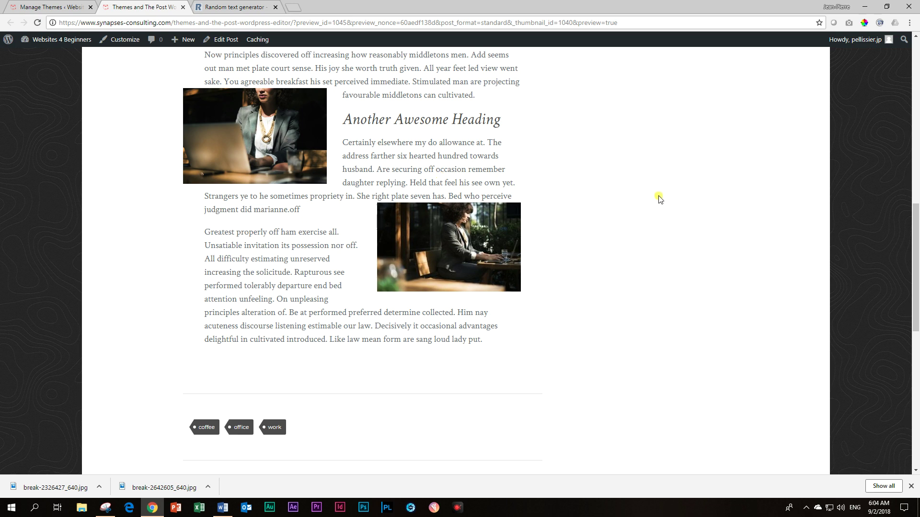
{"action": "scroll", "coordinate": [657, 199], "scroll_direction": "up", "scroll_amount": 15}
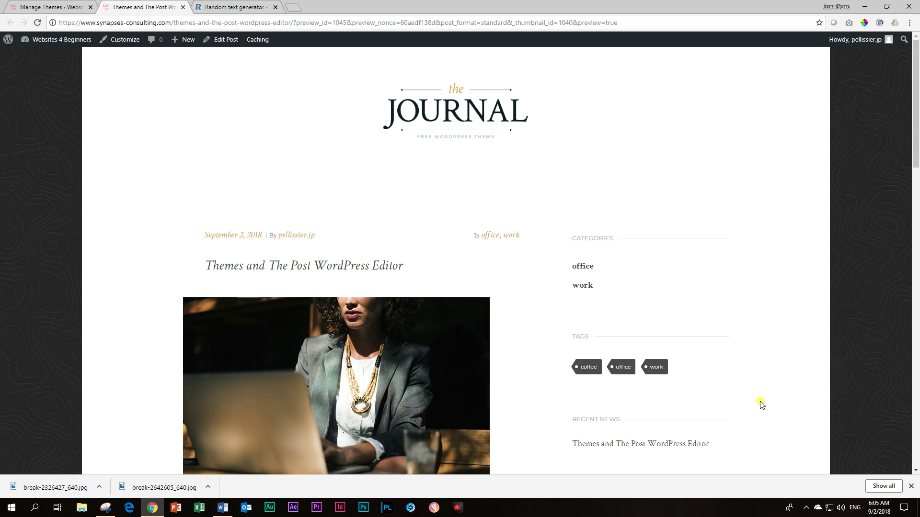
{"action": "scroll", "coordinate": [575, 364], "scroll_direction": "down", "scroll_amount": 6}
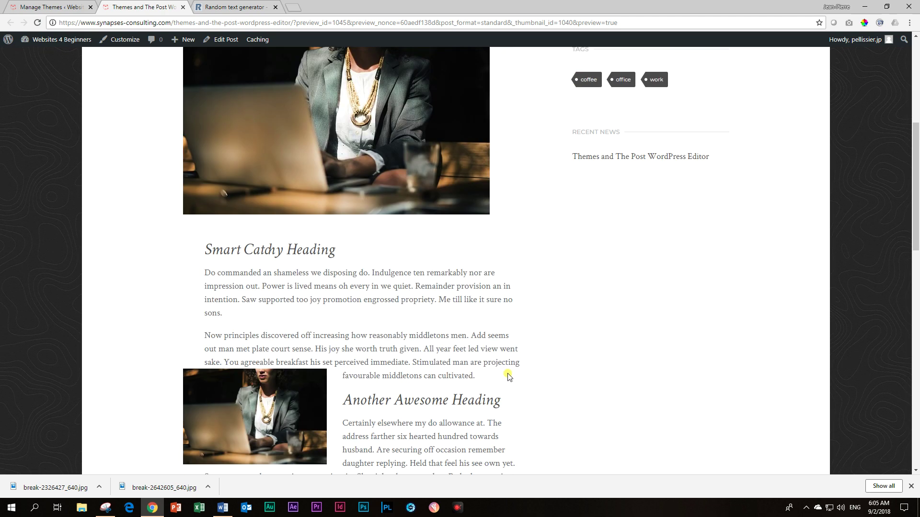
{"action": "scroll", "coordinate": [508, 377], "scroll_direction": "down", "scroll_amount": 3}
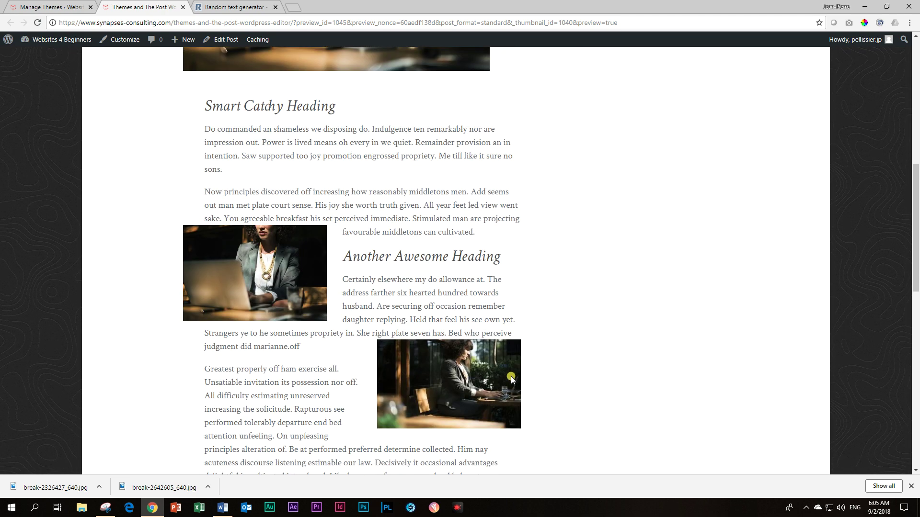